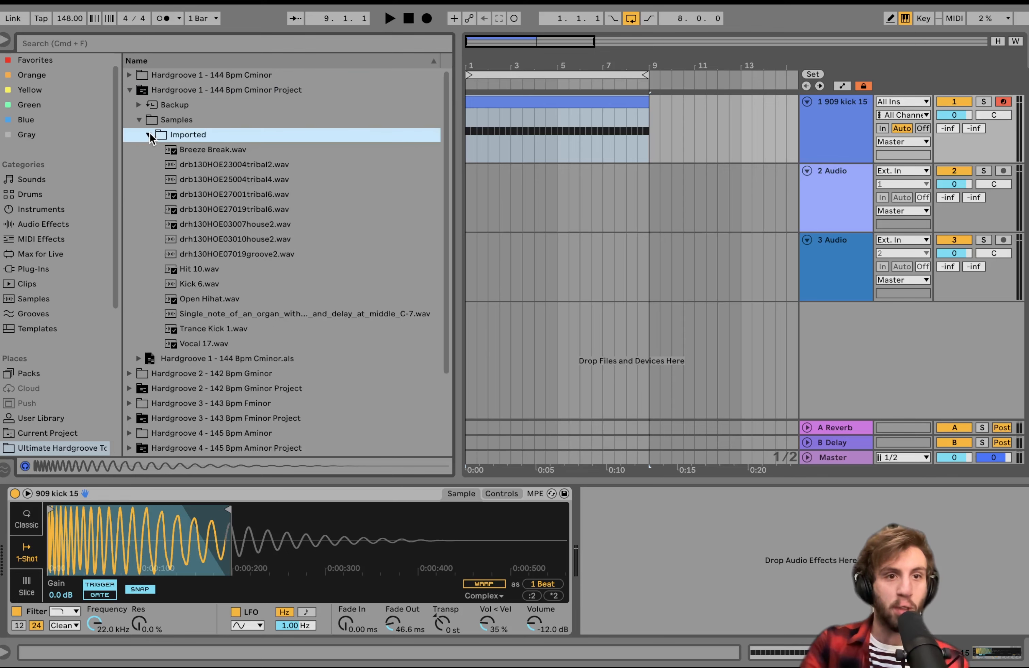
- Browse the samples in the Hardgroove 1 - 144 Bpm Cminor folder
{"action": "left_click", "coordinate": [132, 78]}
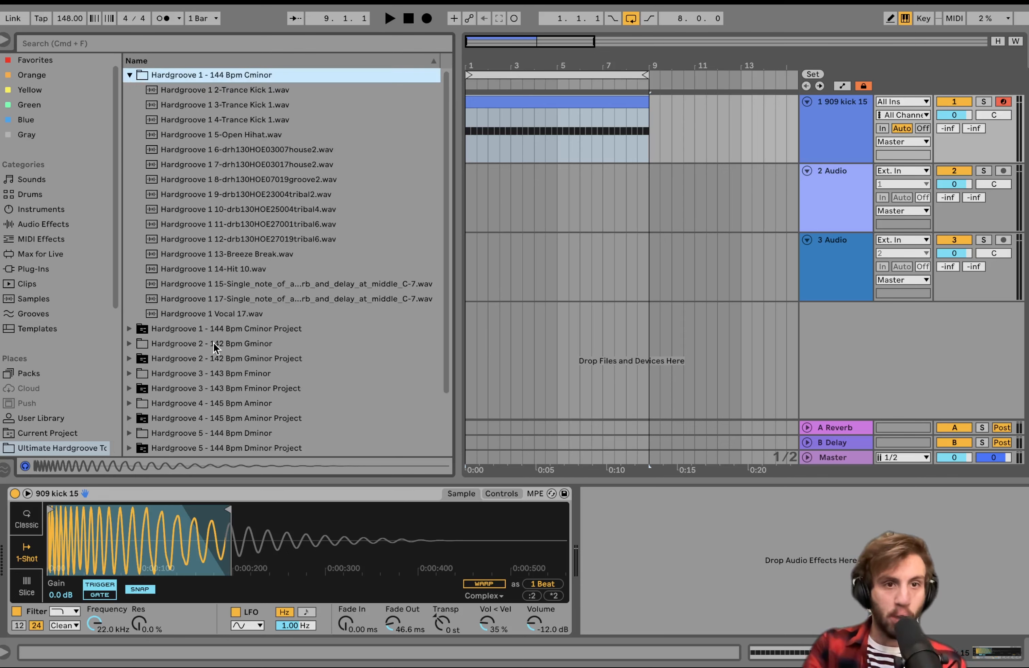
{"action": "scroll", "coordinate": [249, 341], "scroll_direction": "down", "scroll_amount": 3}
{"action": "scroll", "coordinate": [250, 343], "scroll_direction": "up", "scroll_amount": 3}
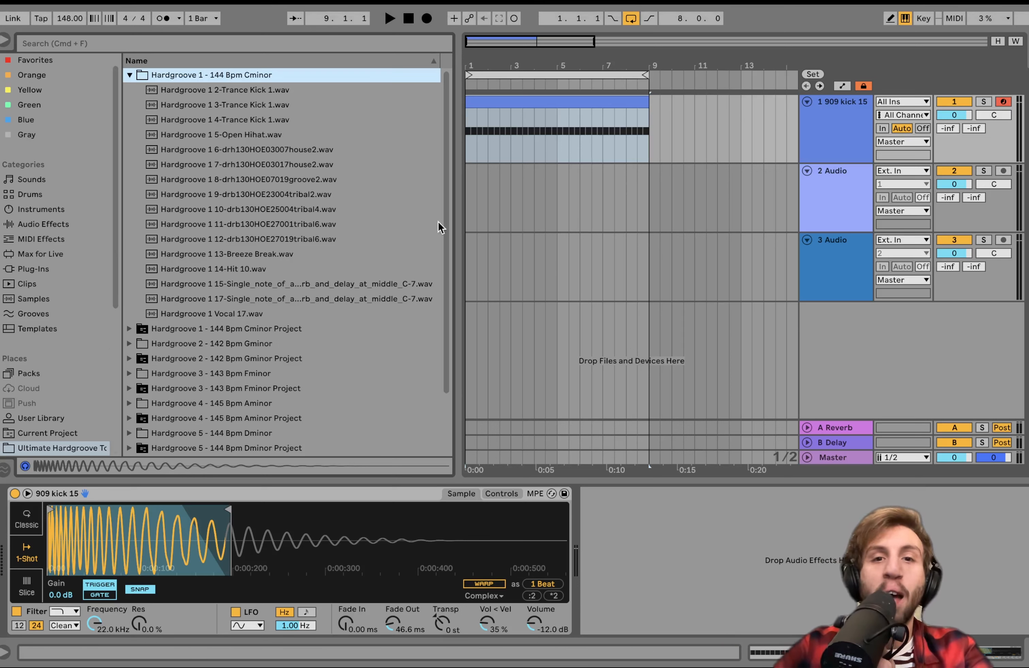
- Add an Audio Effect Rack after the 909 kick 15 instrument and put an EQ Three in it as a chain
{"action": "left_click", "coordinate": [38, 224]}
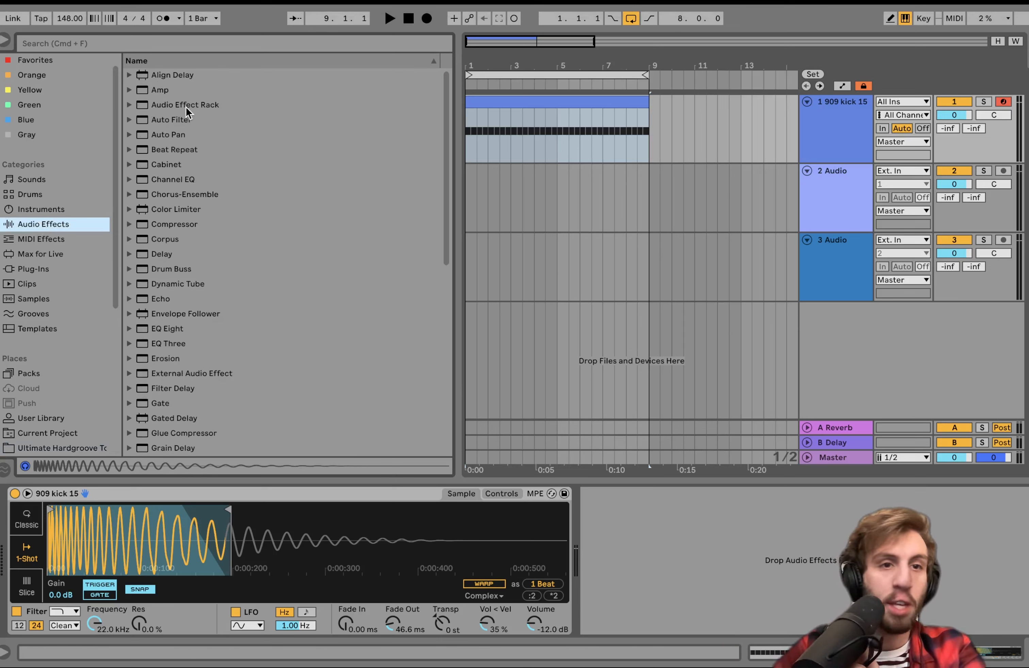
{"action": "left_click_drag", "start_coordinate": [186, 107], "coordinate": [658, 520]}
{"action": "left_click", "coordinate": [589, 549]}
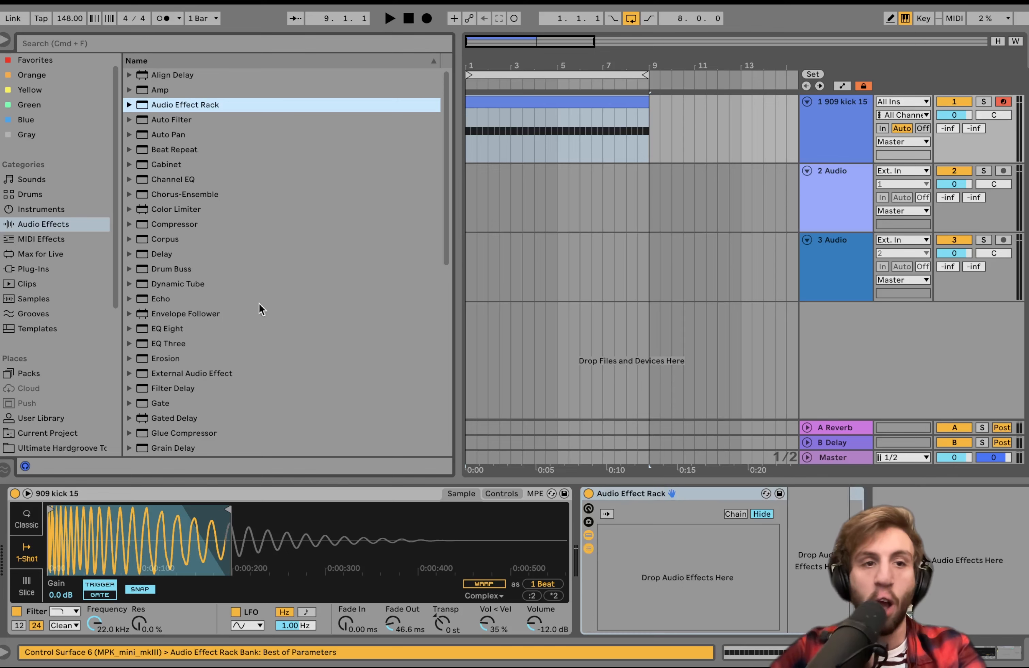
{"action": "left_click_drag", "start_coordinate": [172, 344], "coordinate": [696, 562]}
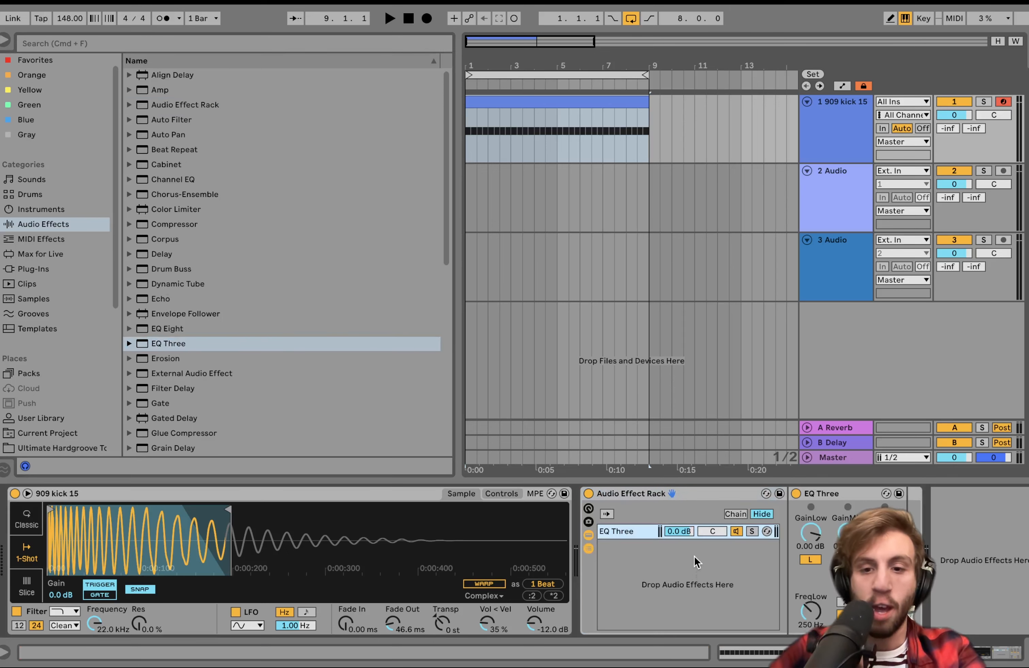
- Duplicate the EQ Three chain twice and isolate one band per chain: high in the first, mid in the second, low in the third
{"action": "left_click", "coordinate": [813, 562]}
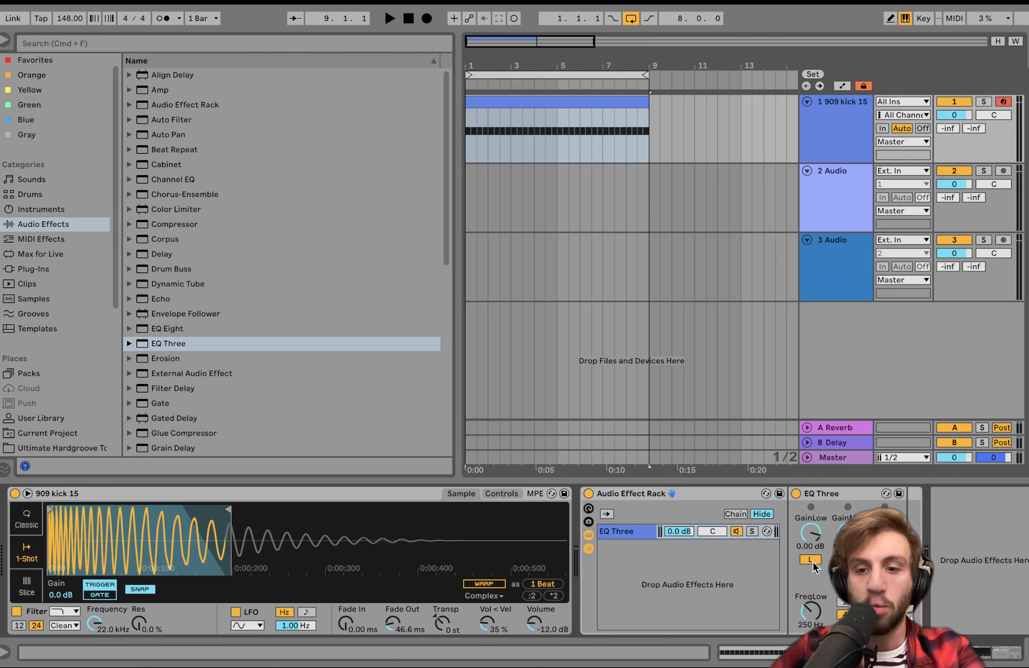
{"action": "left_click", "coordinate": [651, 534]}
{"action": "key", "text": "super+d"}
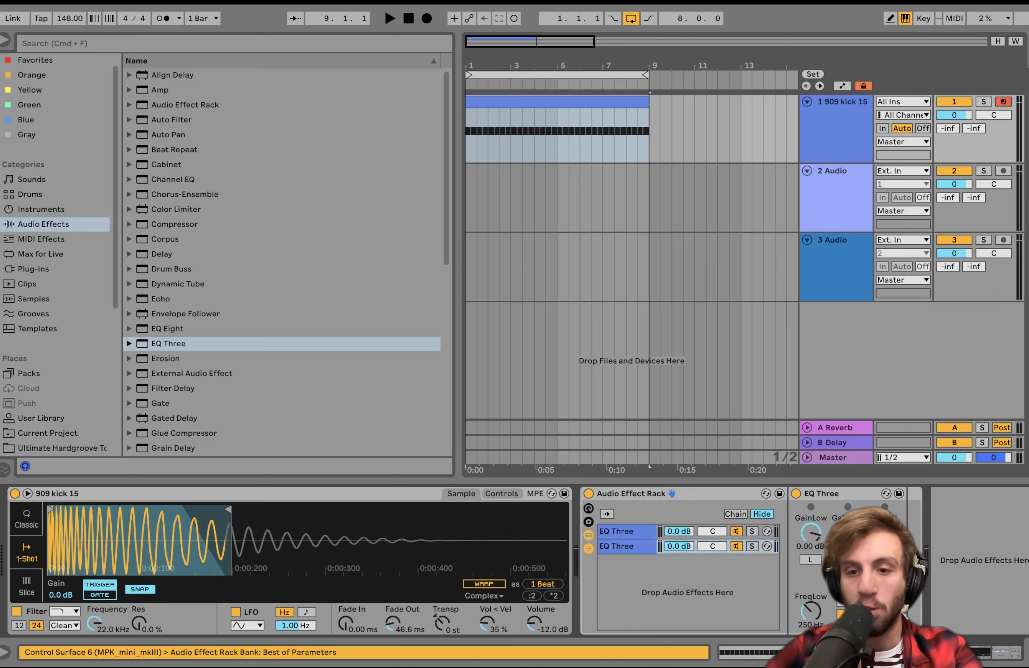
{"action": "left_click", "coordinate": [646, 547]}
{"action": "key", "text": "super+d"}
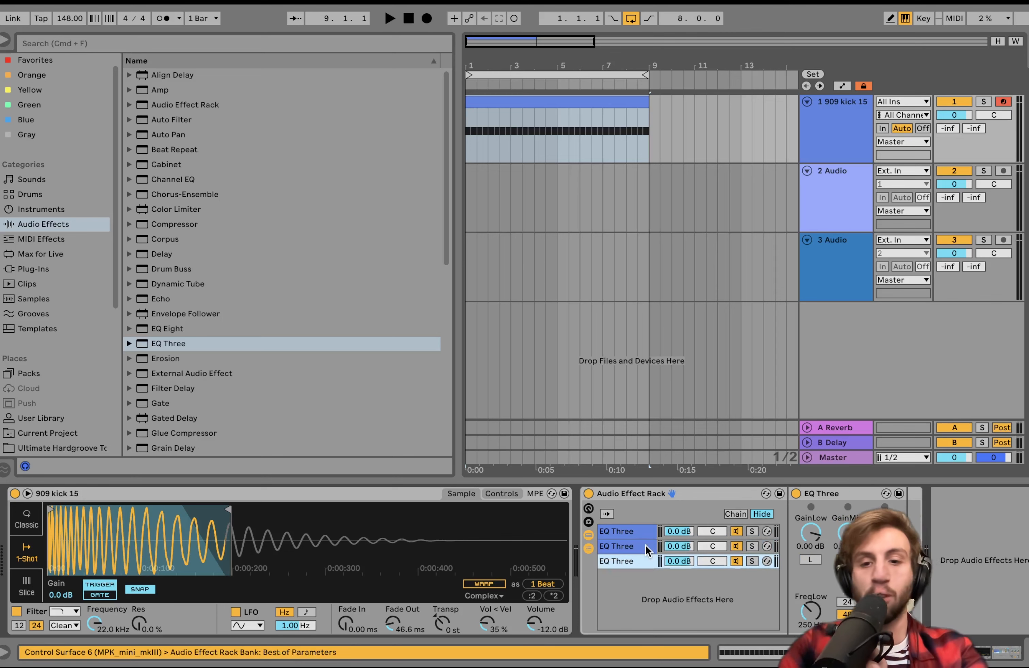
{"action": "left_click", "coordinate": [815, 560]}
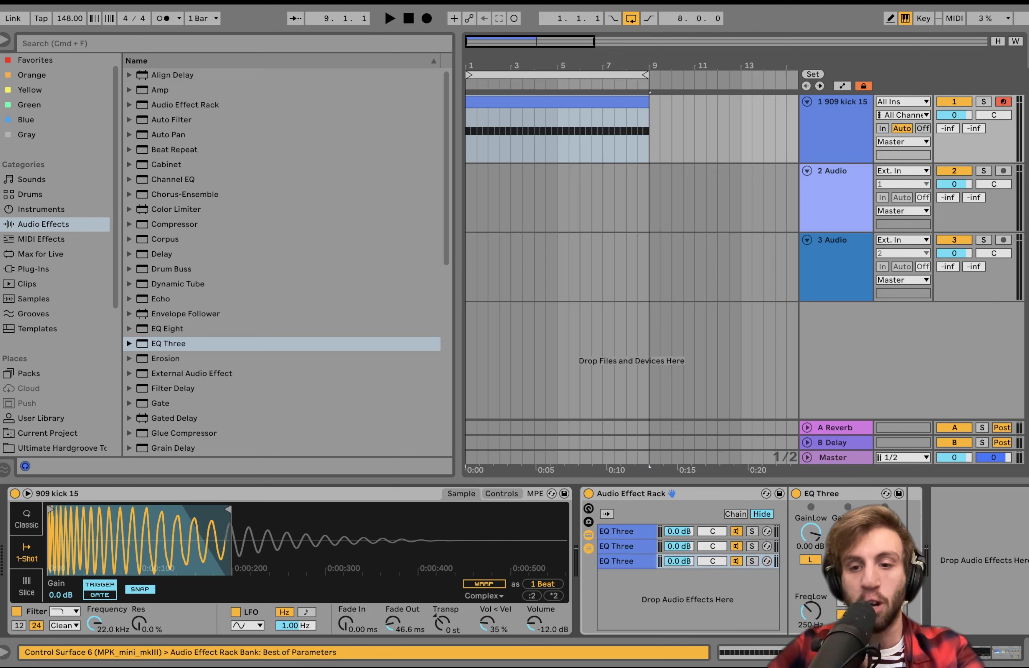
- Play the kick with the Audio Effect Rack bypassed and re-enabled to compare the sound
{"action": "left_click", "coordinate": [588, 494]}
{"action": "key", "text": "space"}
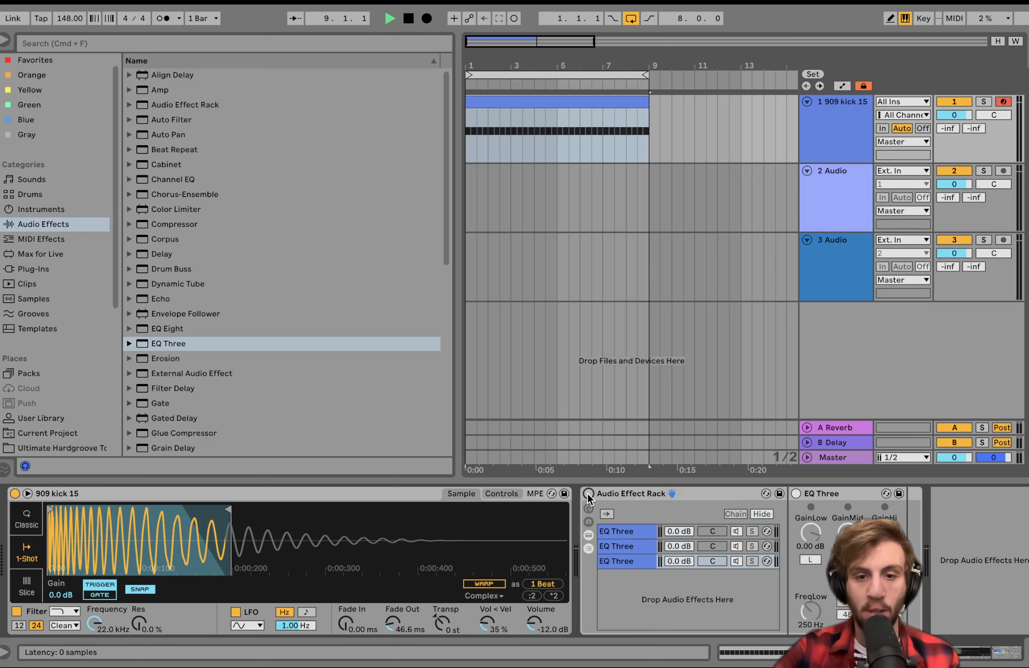
{"action": "left_click", "coordinate": [588, 494]}
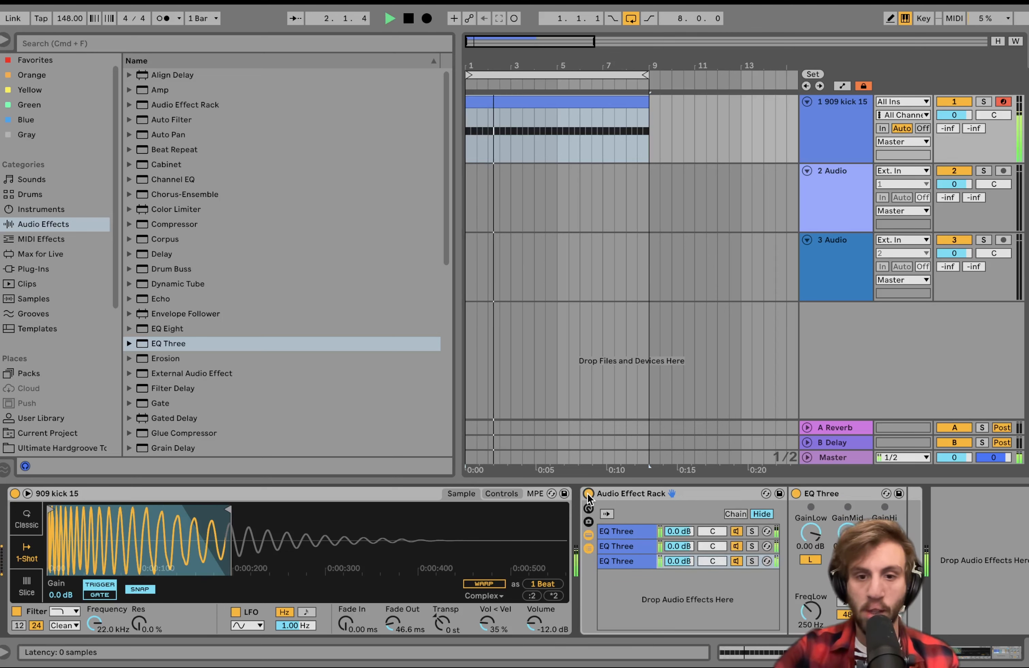
{"action": "key", "text": "space"}
- Solo the high-band chain, add an Overdrive after its EQ Three, and play back the result
{"action": "left_click", "coordinate": [616, 546]}
{"action": "left_click", "coordinate": [618, 533]}
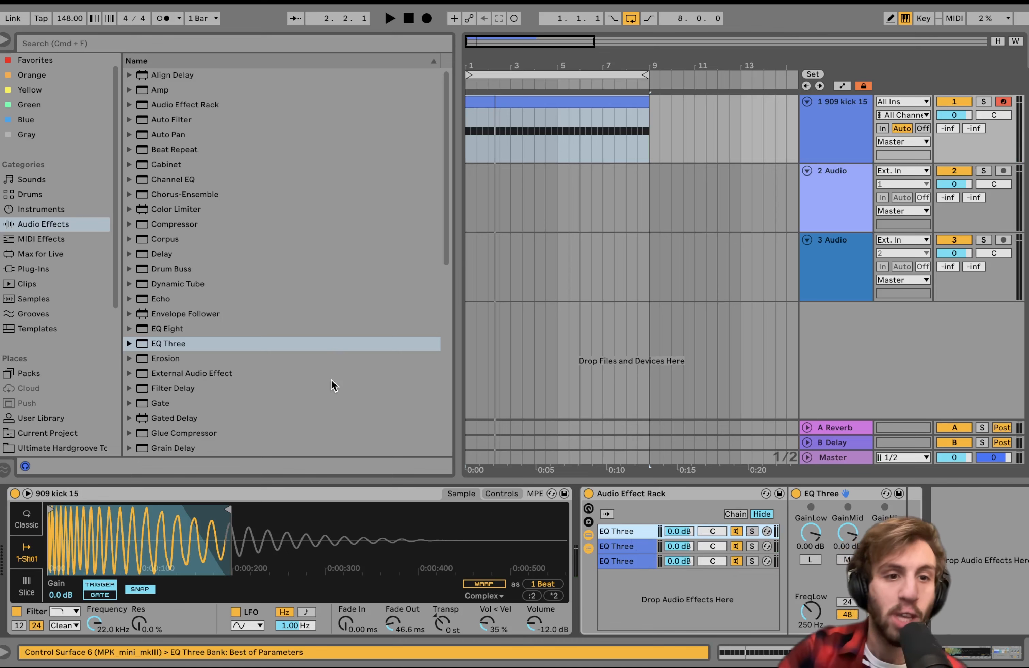
{"action": "scroll", "coordinate": [331, 379], "scroll_direction": "down", "scroll_amount": 9}
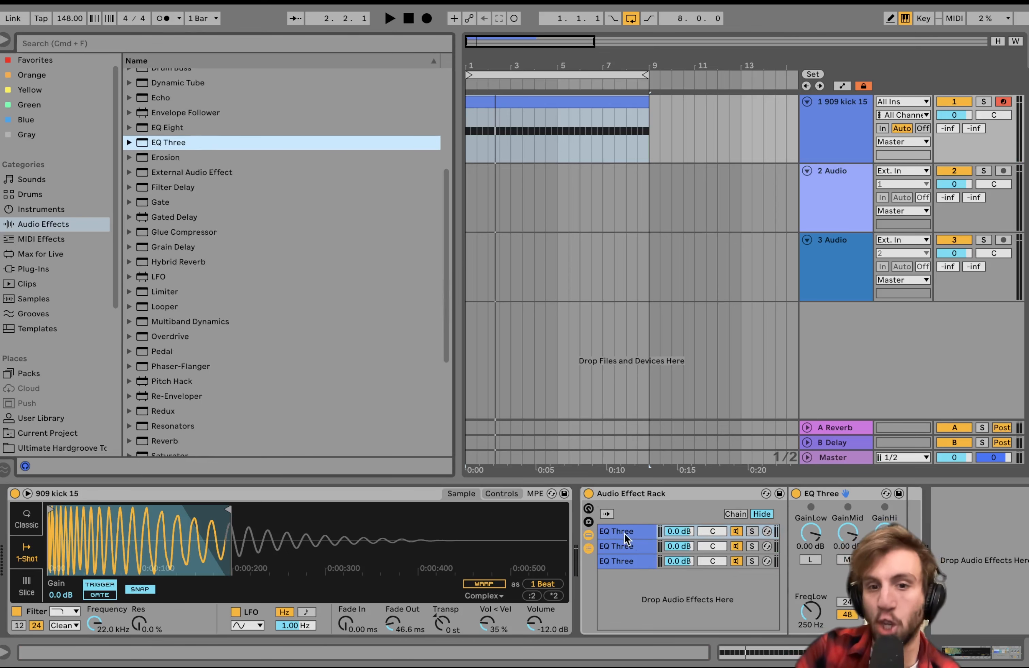
{"action": "left_click", "coordinate": [754, 531]}
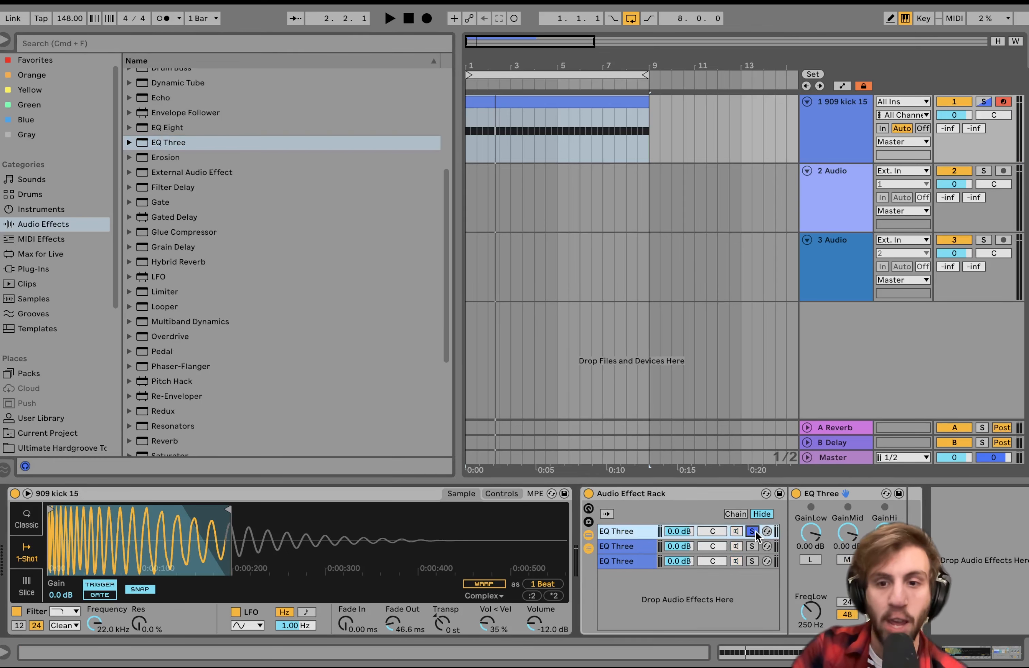
{"action": "key", "text": "space"}
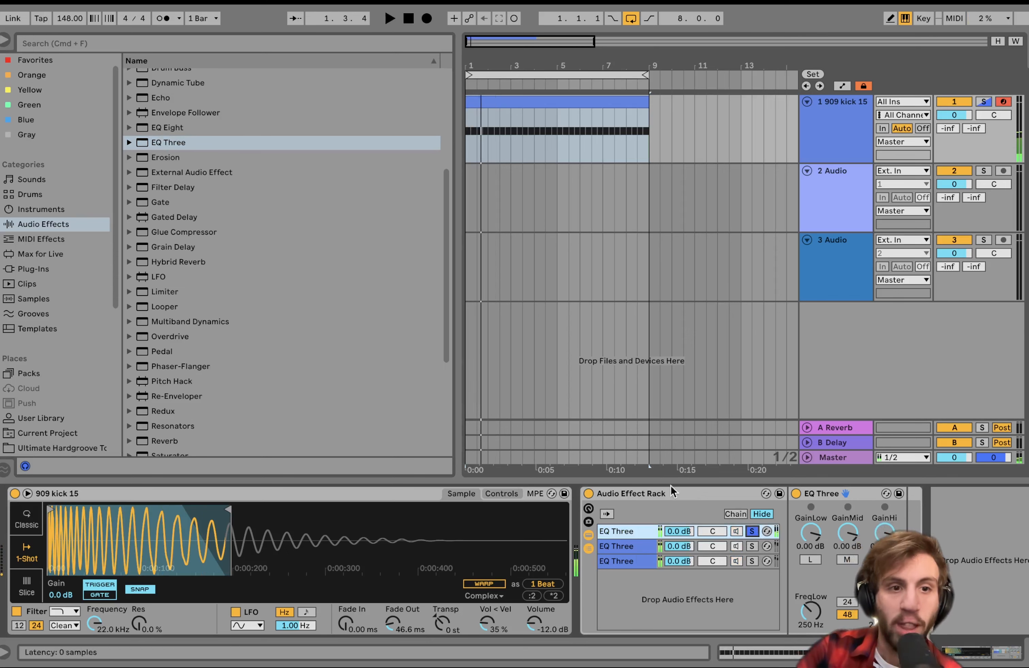
{"action": "double_click", "coordinate": [153, 335]}
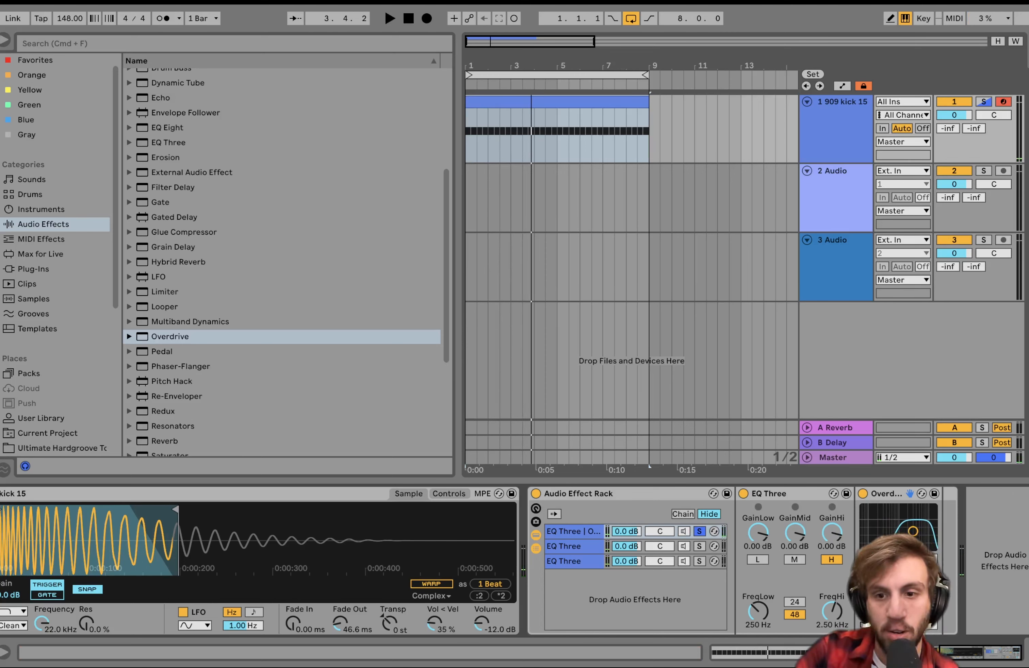
{"action": "key", "text": "space"}
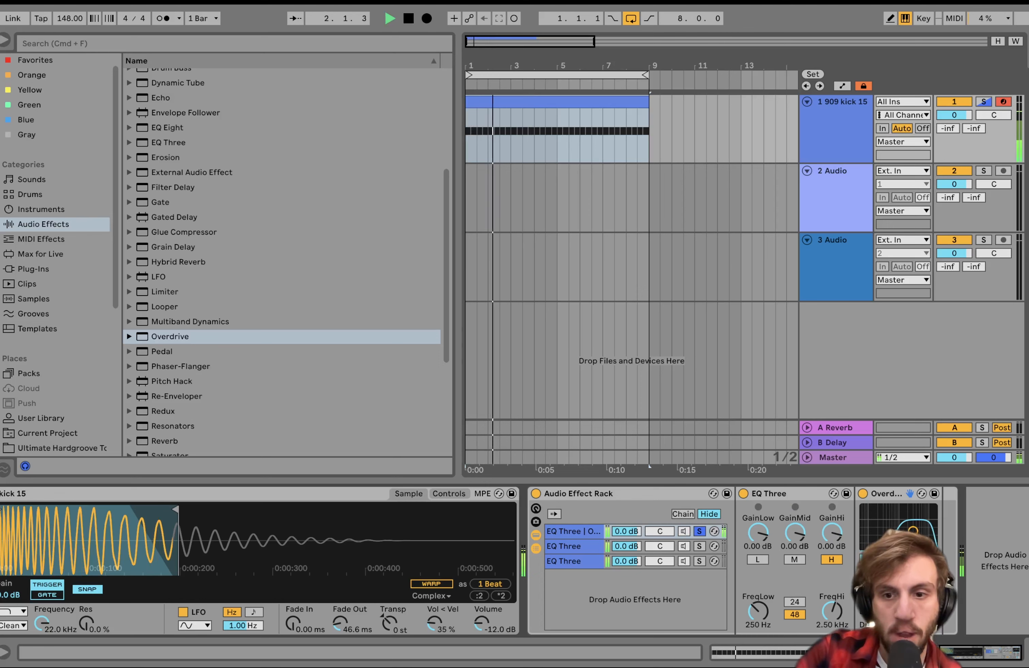
{"action": "key", "text": "space"}
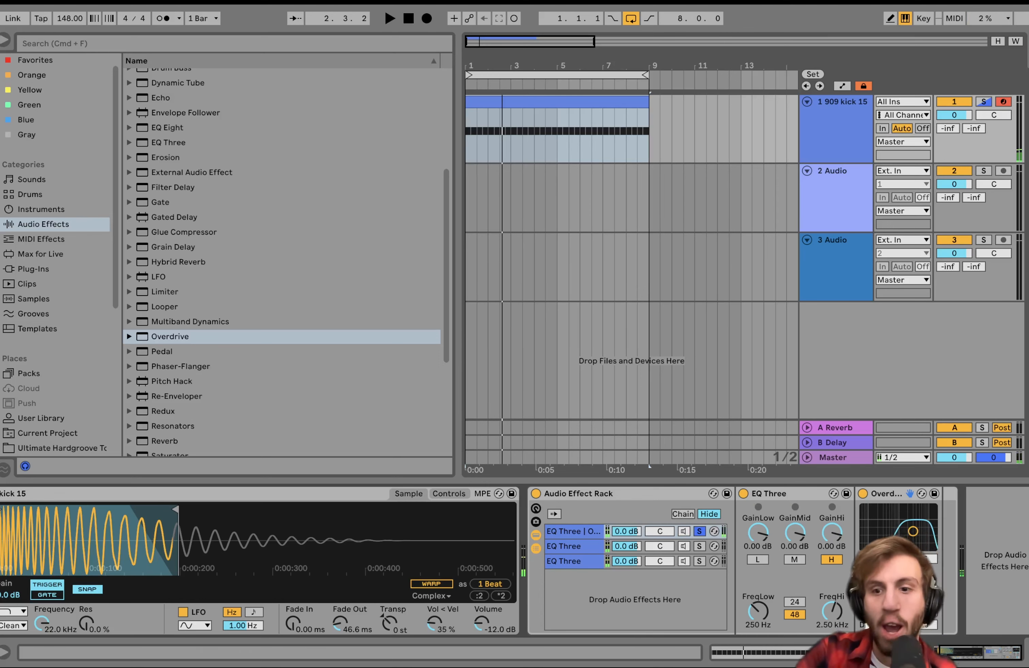
- Move the solo from the high-band chain to the mid-band chain and play it back
{"action": "left_click", "coordinate": [699, 532]}
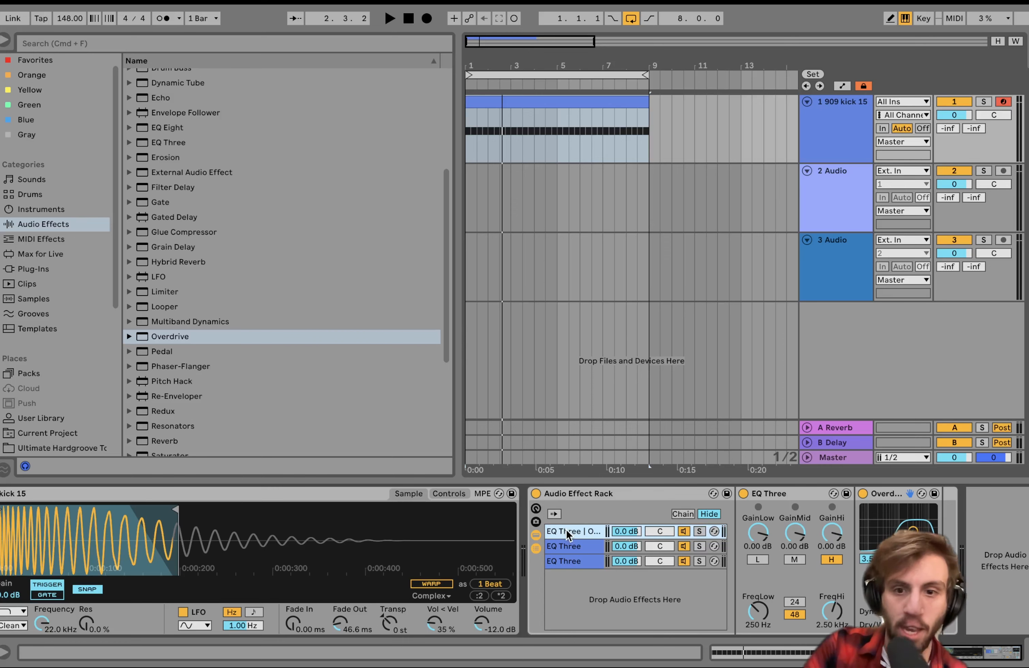
{"action": "left_click", "coordinate": [564, 547]}
{"action": "left_click", "coordinate": [699, 546]}
{"action": "key", "text": "space"}
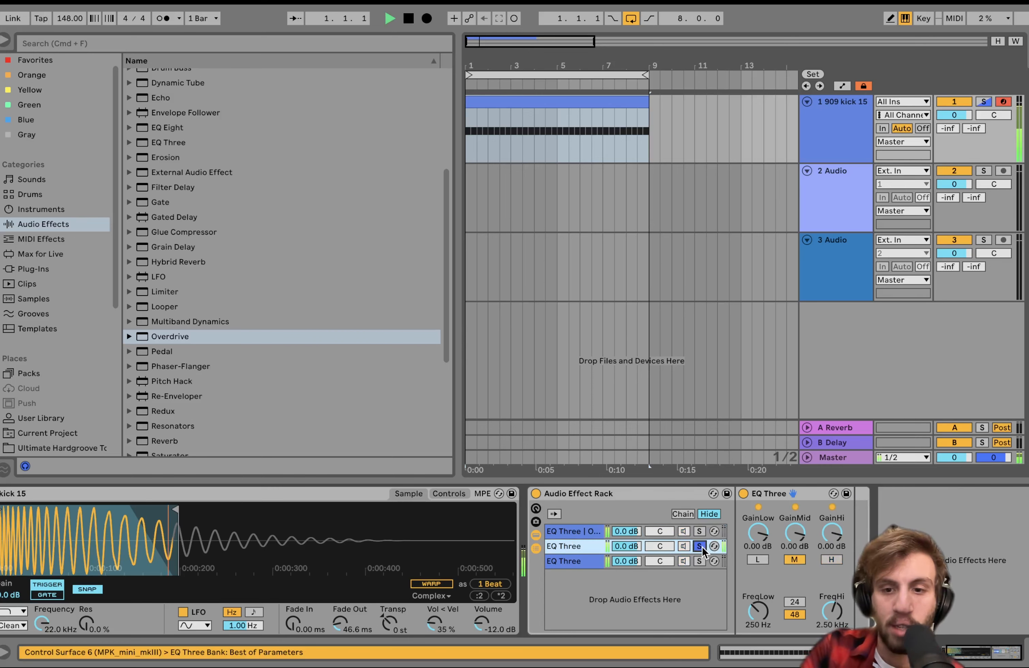
- Set FreqLow on the mid-band EQ Three to 433 Hz and copy the value to its siblings
{"action": "left_click_drag", "start_coordinate": [759, 611], "coordinate": [759, 601]}
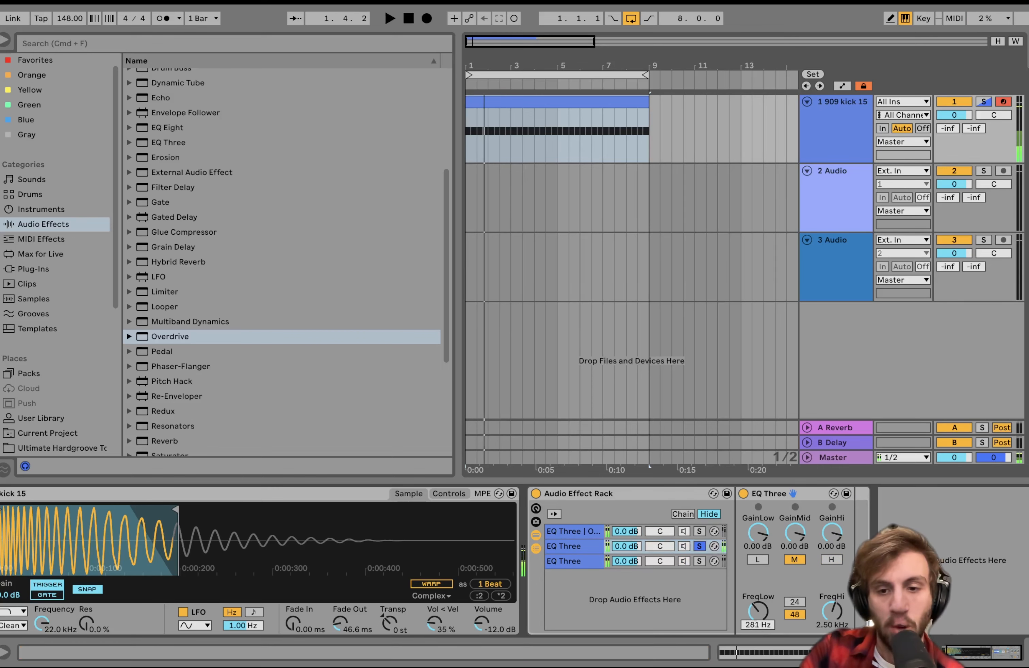
{"action": "right_click", "coordinate": [764, 625]}
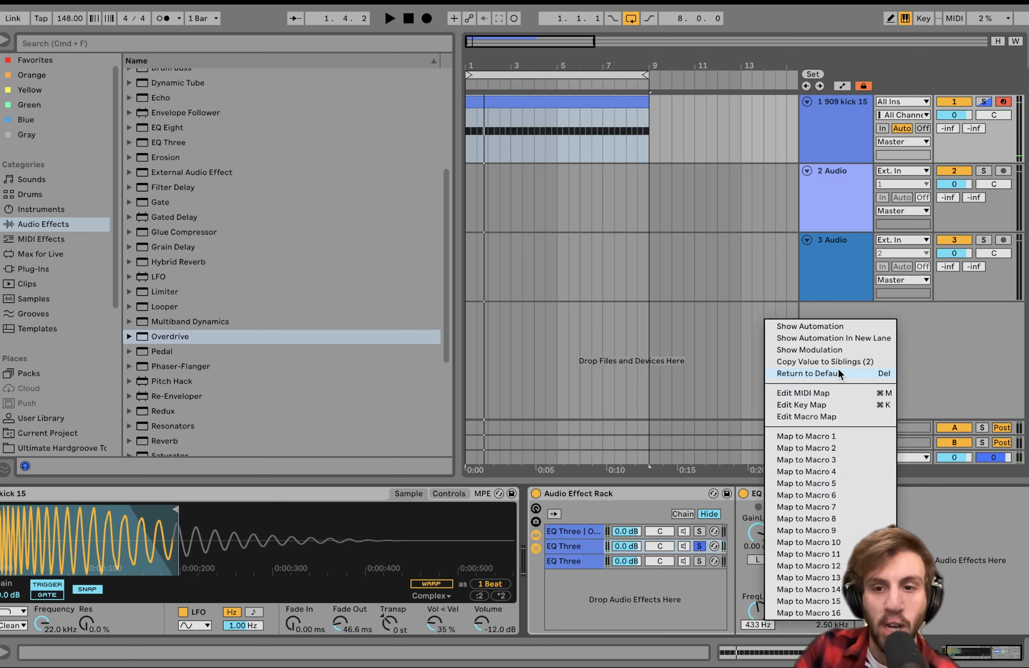
{"action": "left_click", "coordinate": [831, 361]}
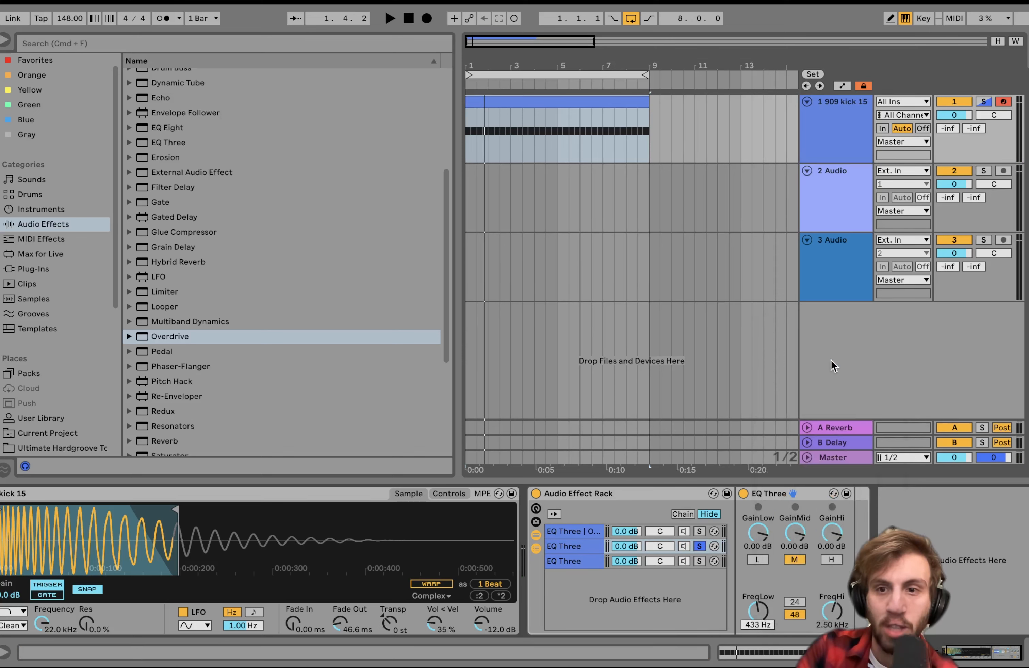
- Play the soloed mid-band chain and check the FreqLow setting in the low-band and high-band chains
{"action": "key", "text": "space"}
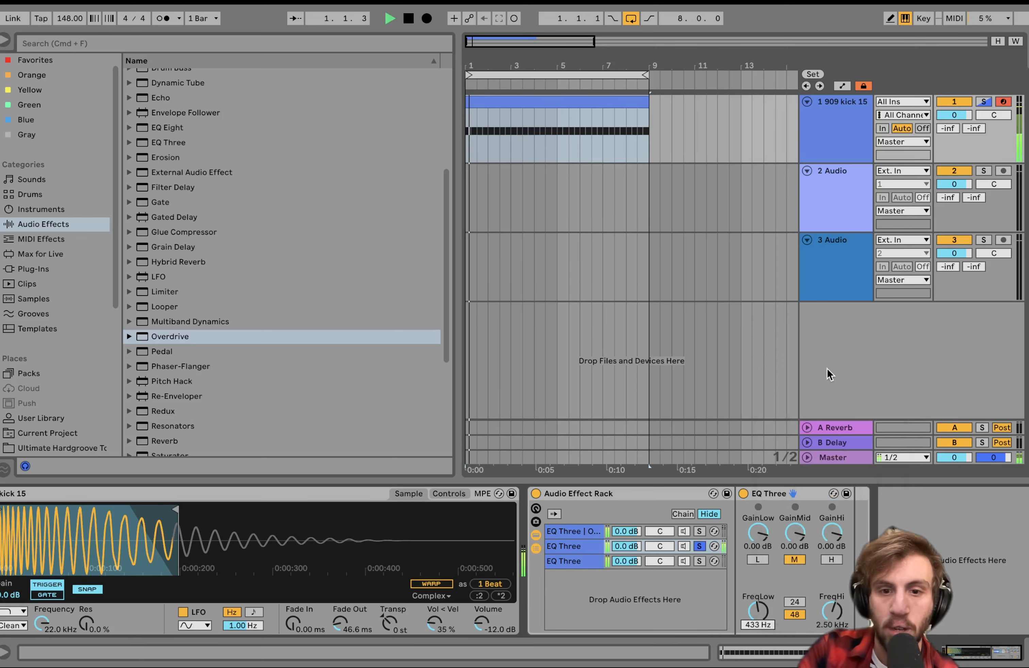
{"action": "left_click", "coordinate": [563, 563]}
{"action": "key", "text": "space"}
{"action": "left_click", "coordinate": [561, 532]}
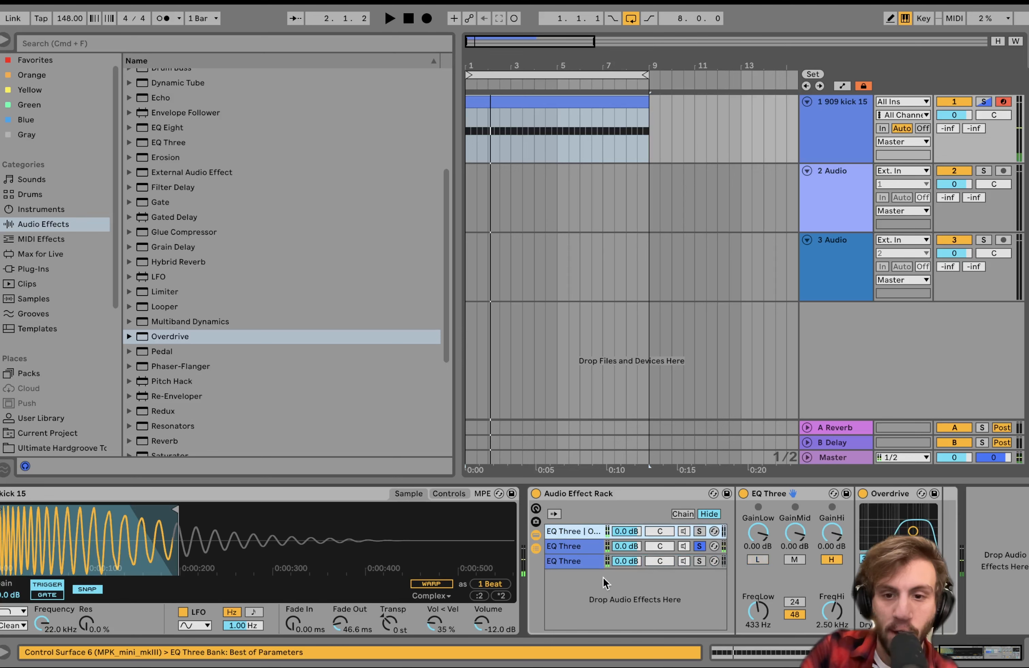
- Add a Pedal after the EQ Three in the mid-band chain and play back the distorted mids
{"action": "left_click", "coordinate": [578, 545]}
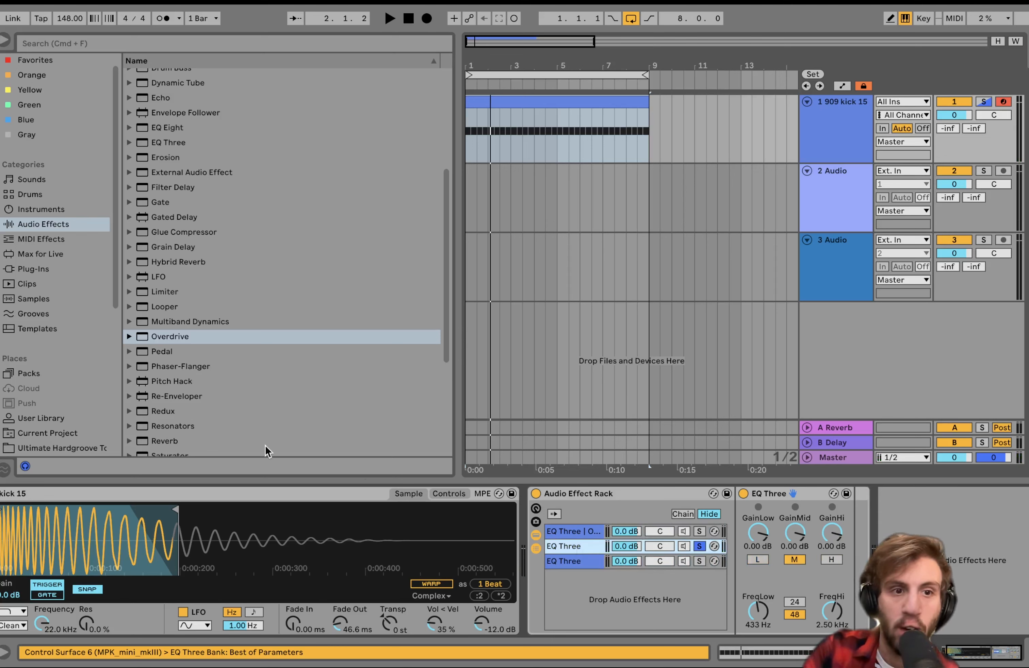
{"action": "left_click_drag", "start_coordinate": [160, 355], "coordinate": [846, 545]}
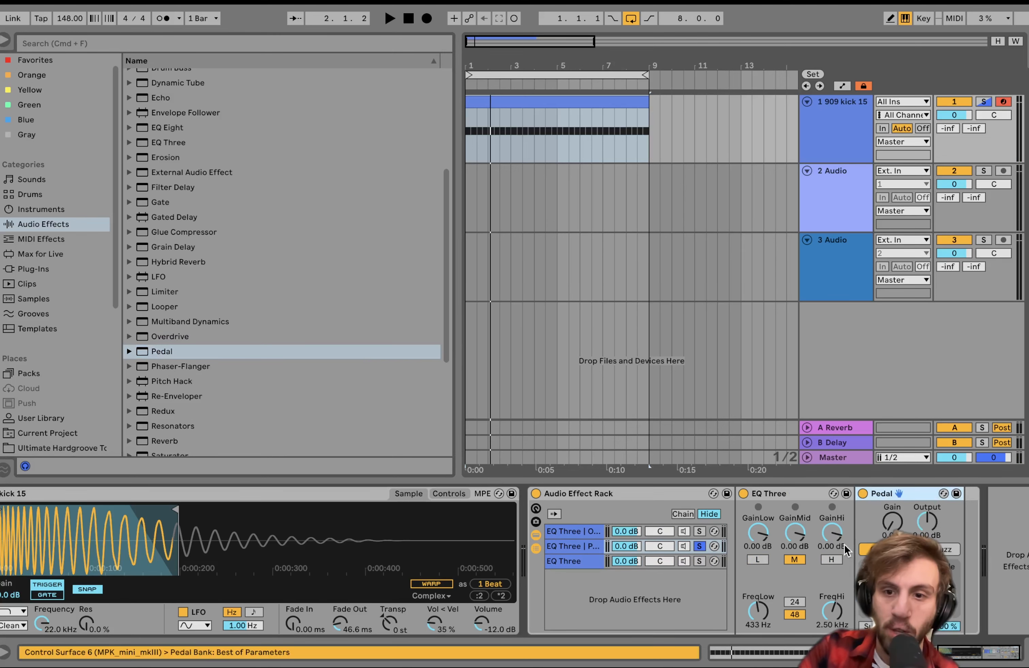
{"action": "key", "text": "space"}
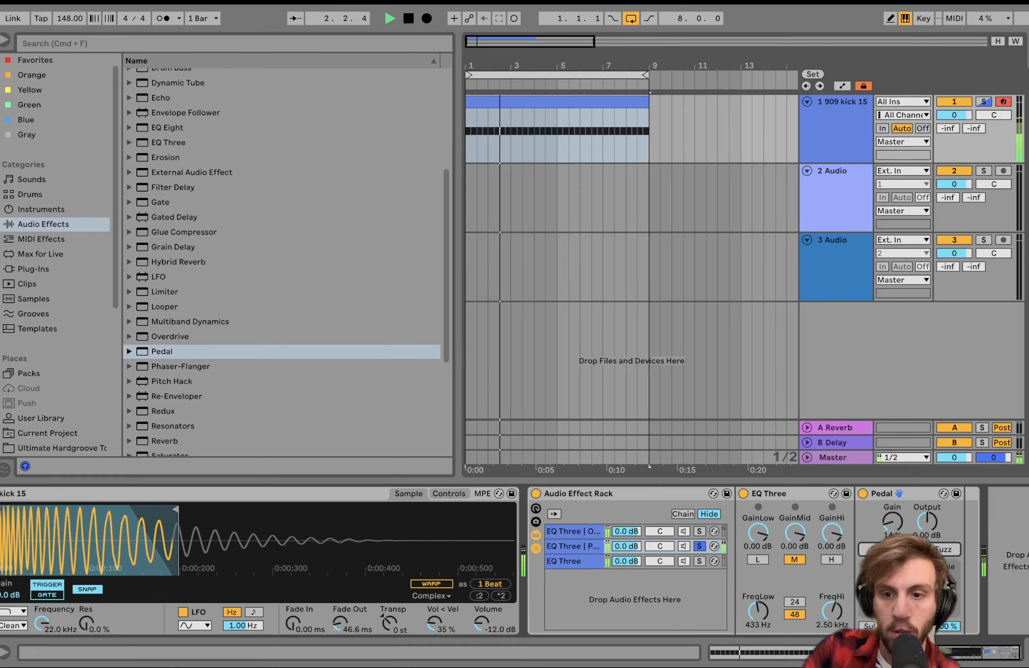
{"action": "key", "text": "space"}
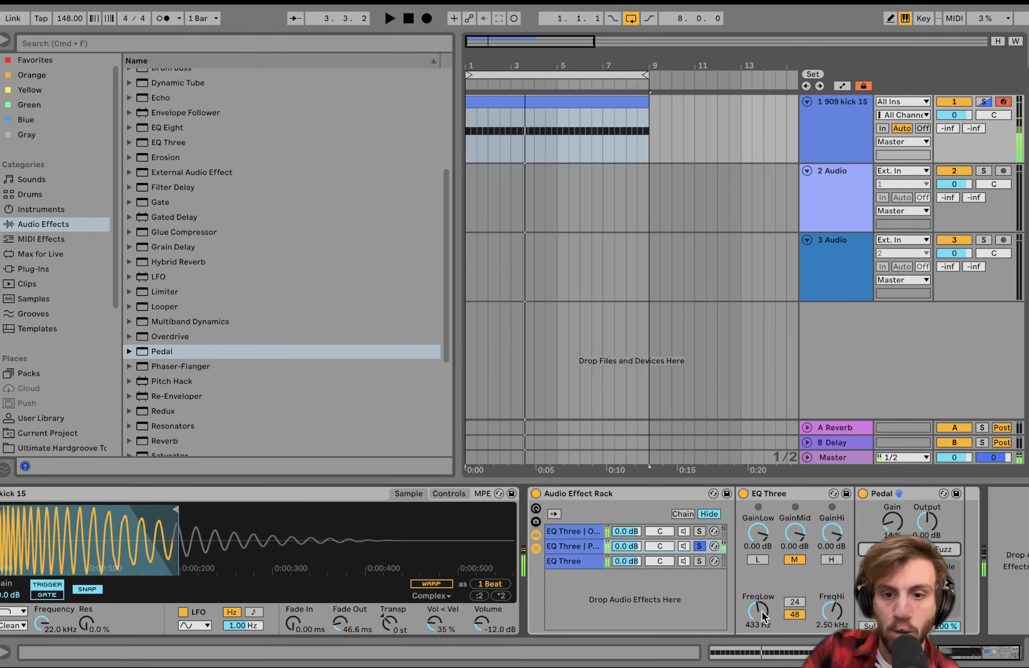
- Sweep the mid-band EQ Three's FreqLow during playback, set it to 482 Hz, and copy the value to its siblings
{"action": "key", "text": "space"}
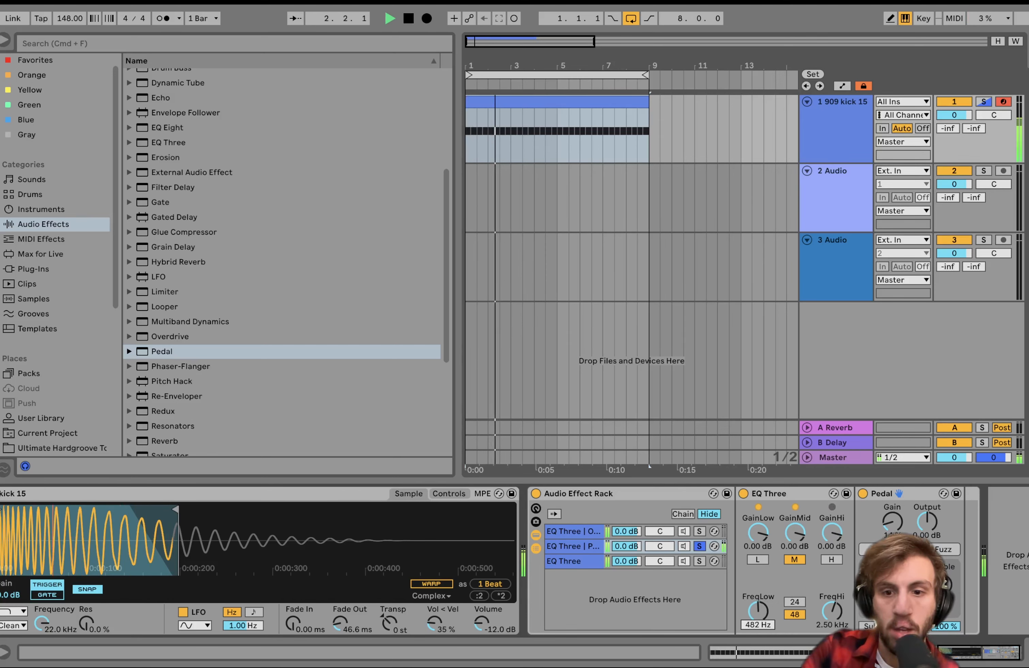
{"action": "mouse_move", "coordinate": [758, 611]}
{"action": "left_mouse_down"}
{"action": "mouse_move", "coordinate": [757, 636]}
{"action": "mouse_move", "coordinate": [758, 609]}
{"action": "left_mouse_up"}
{"action": "key", "text": "space"}
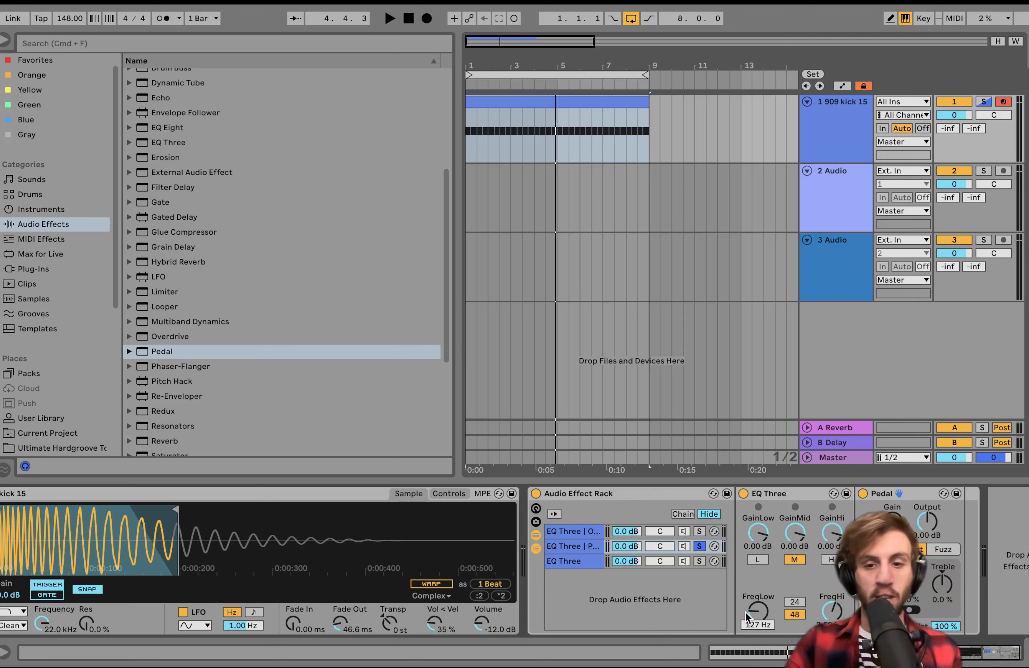
{"action": "key", "text": "space"}
{"action": "left_click_drag", "start_coordinate": [745, 611], "coordinate": [745, 594]}
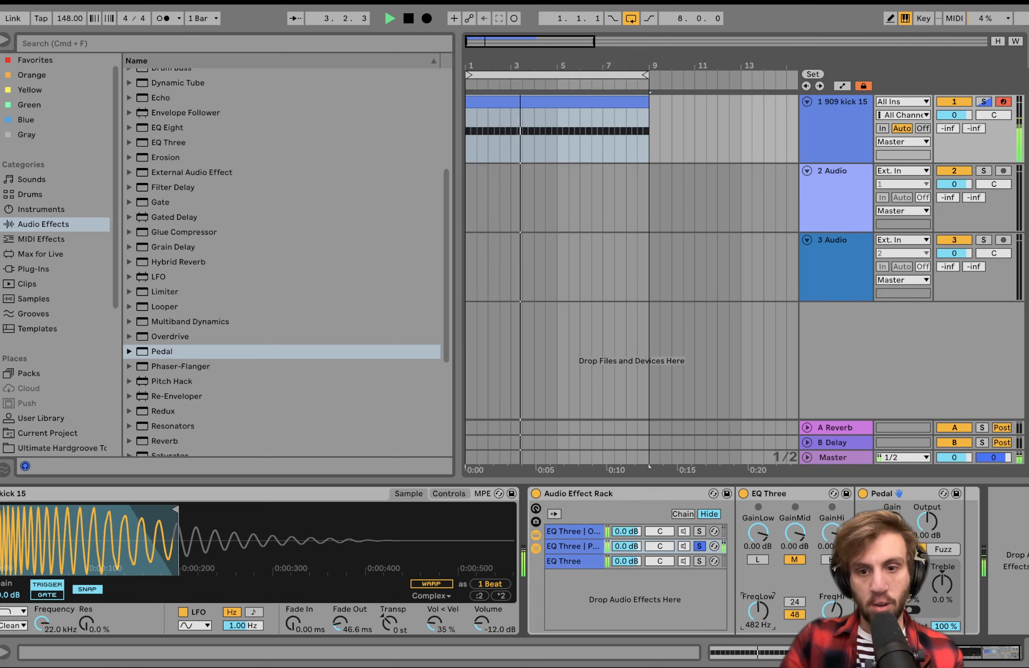
{"action": "left_click_drag", "start_coordinate": [754, 618], "coordinate": [754, 616]}
{"action": "right_click", "coordinate": [754, 616]}
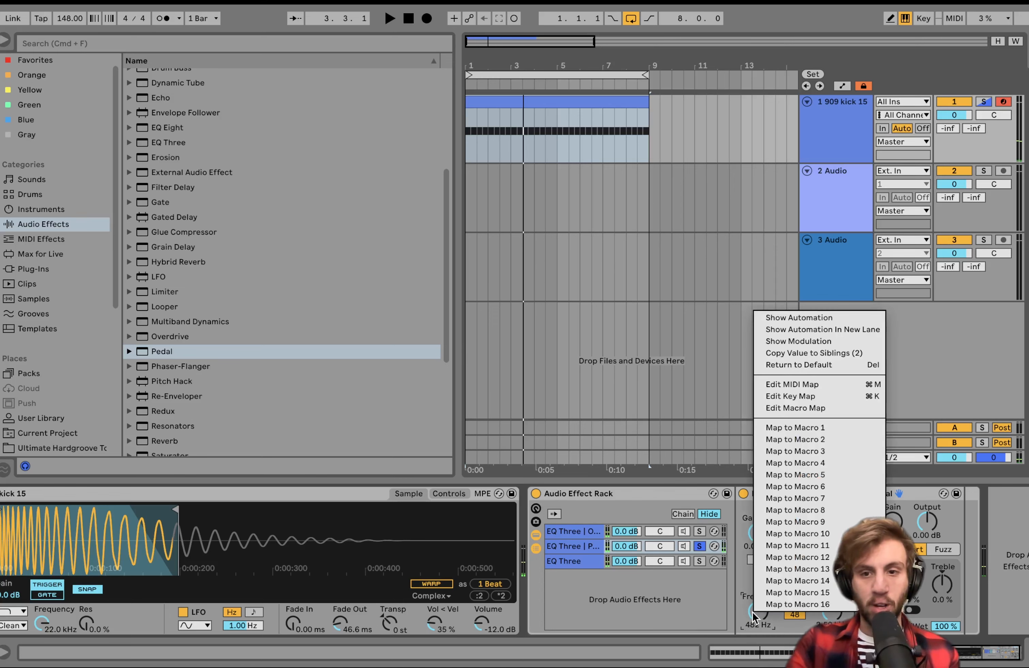
{"action": "left_click", "coordinate": [819, 354]}
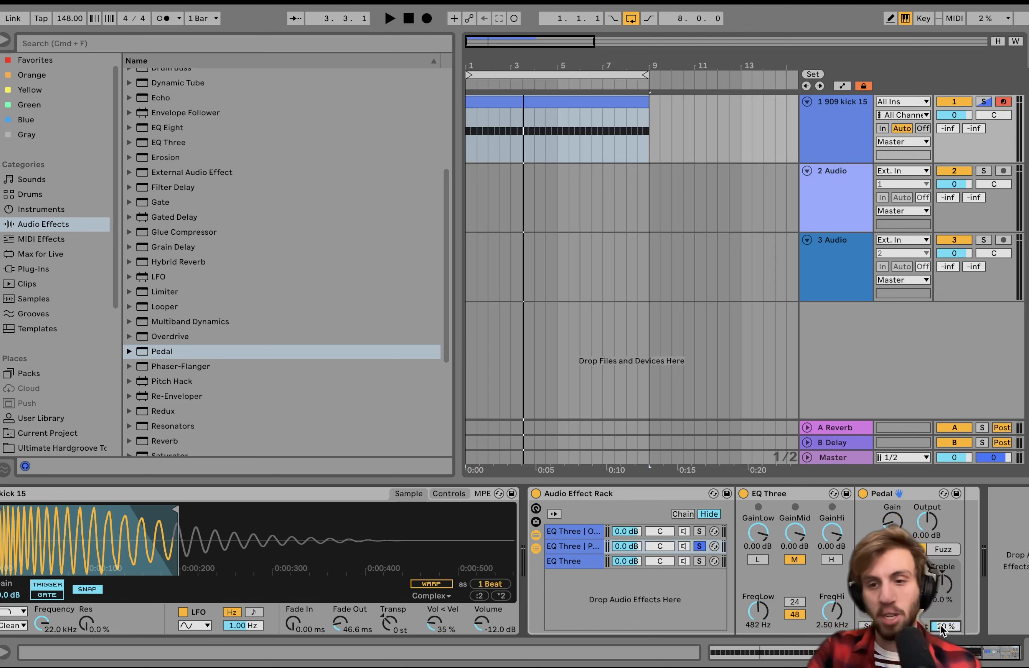
- Set the Pedal's Dry/Wet to 25% and play back the soloed mid-band chain
{"action": "key", "text": "space"}
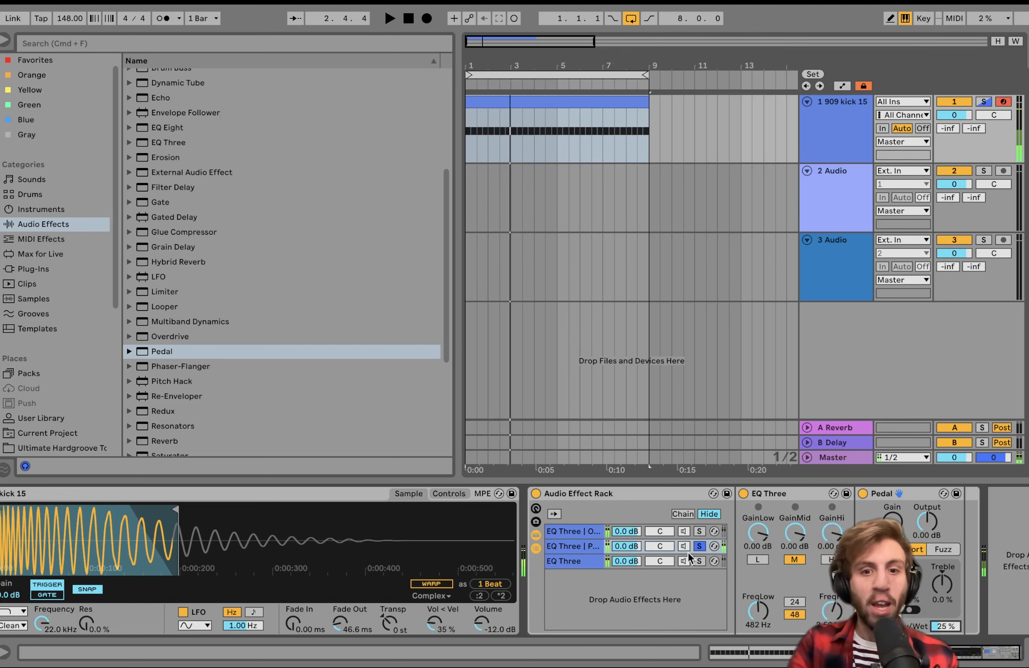
- Unsolo the mid-band chain and compare the kick with the Audio Effect Rack bypassed and enabled during playback
{"action": "left_click", "coordinate": [696, 548]}
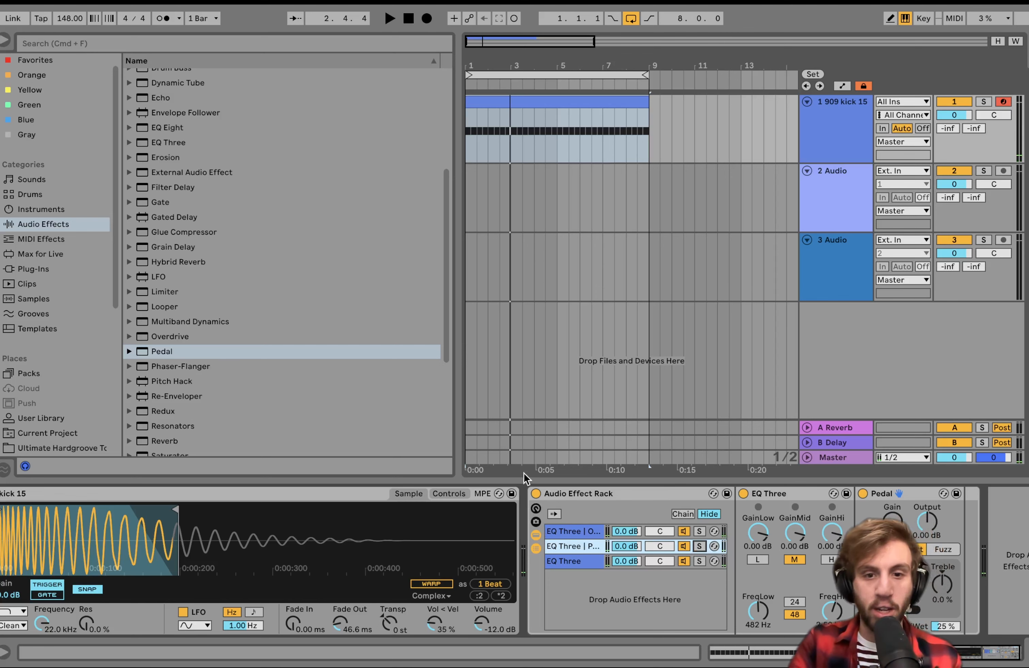
{"action": "left_click", "coordinate": [536, 494]}
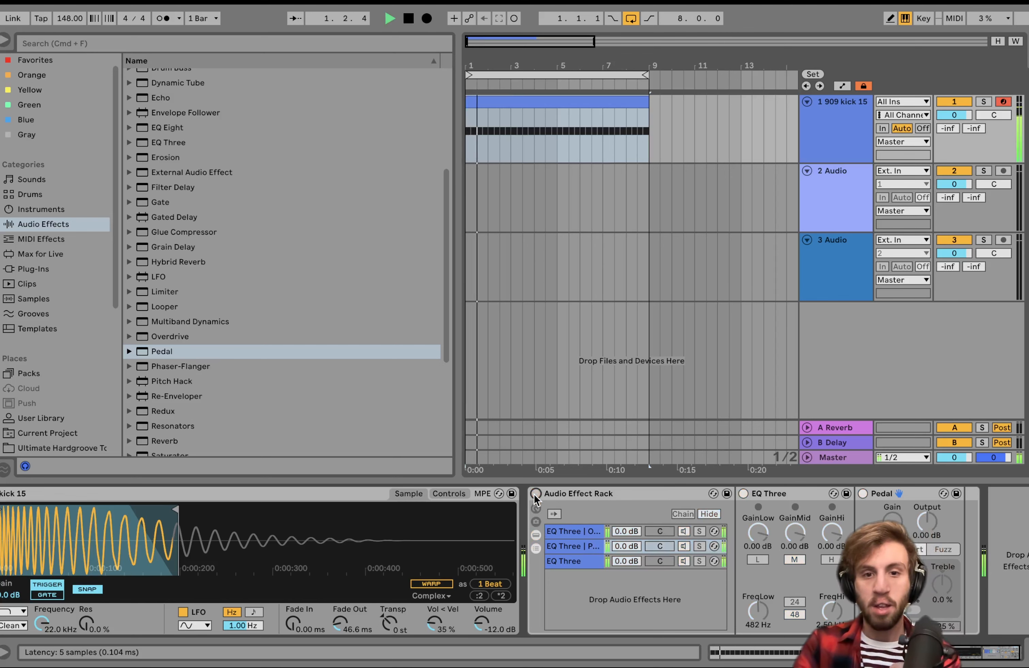
{"action": "left_click", "coordinate": [535, 494]}
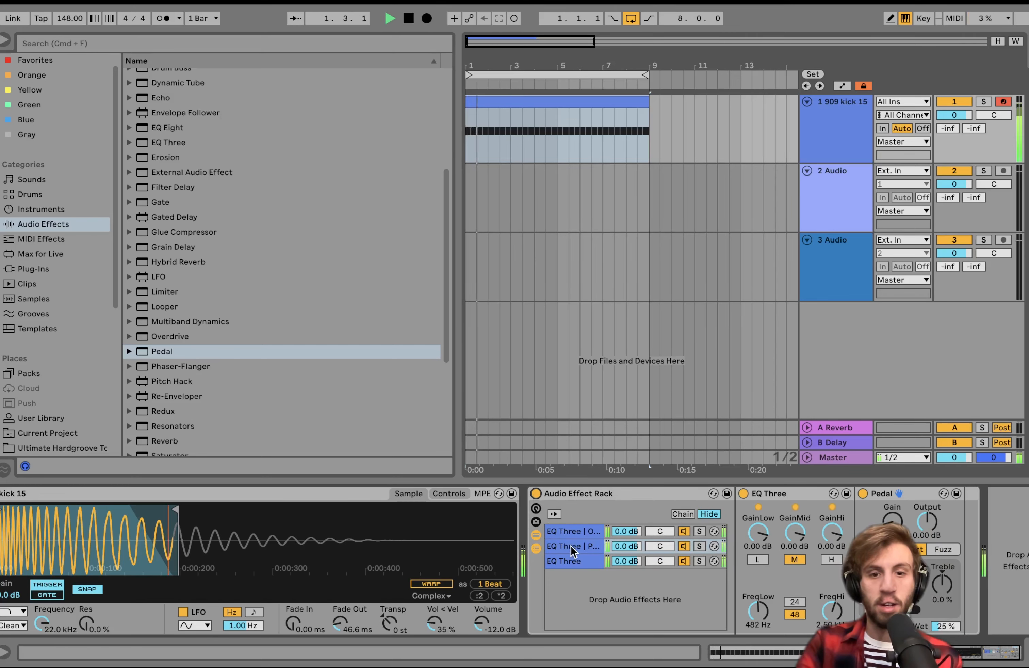
- Set the high-band chain's volume to -5.0 dB and play back the full kick
{"action": "left_click", "coordinate": [570, 534]}
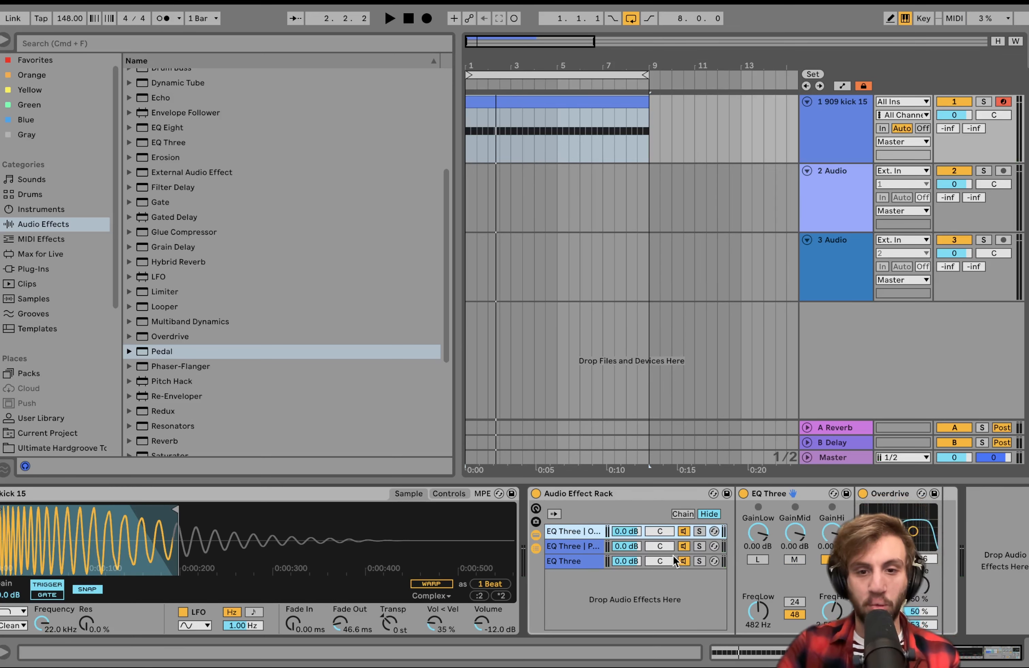
{"action": "left_click_drag", "start_coordinate": [624, 532], "coordinate": [624, 545]}
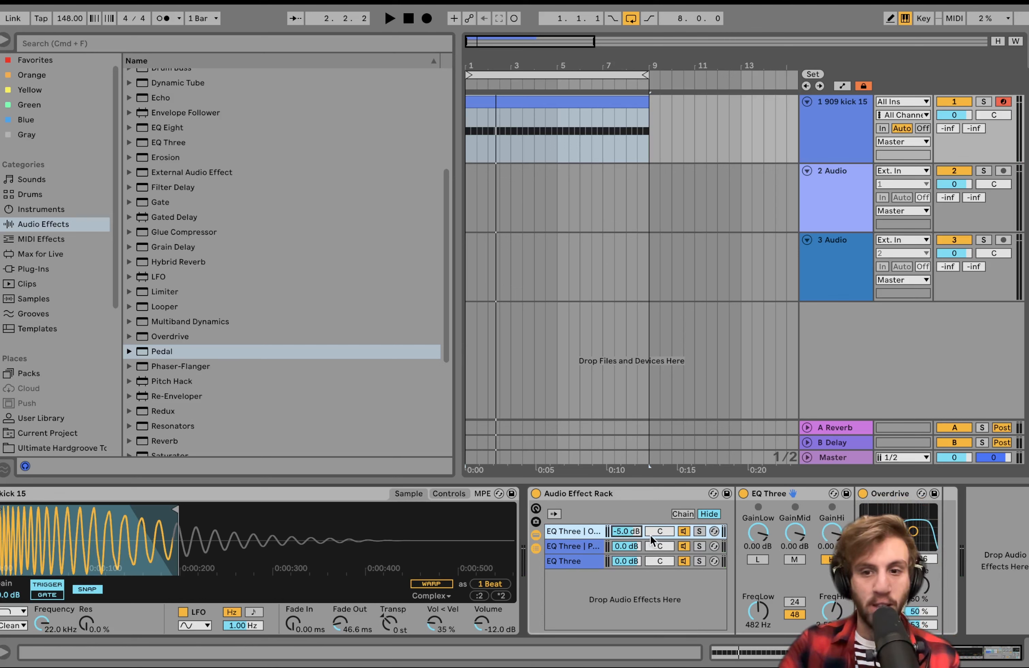
{"action": "key", "text": "space"}
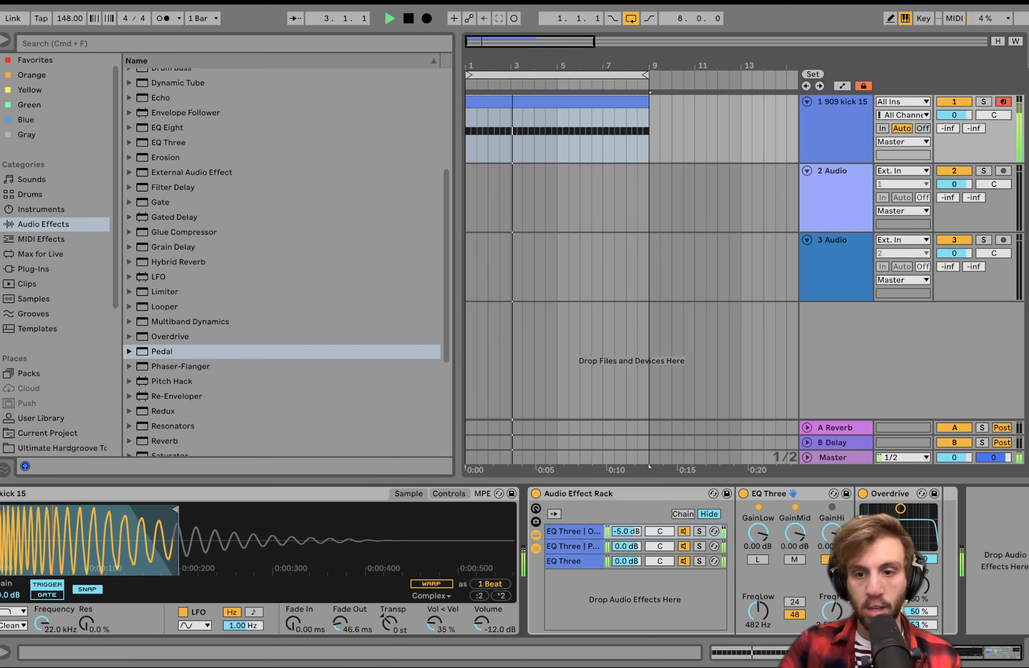
- Adjust the high-band Overdrive's Dry/Wet and Dynamics during playback, and set the chain's volume to -1.0 dB
{"action": "mouse_move", "coordinate": [921, 626]}
{"action": "left_mouse_down"}
{"action": "mouse_move", "coordinate": [921, 664]}
{"action": "mouse_move", "coordinate": [922, 625]}
{"action": "left_mouse_up"}
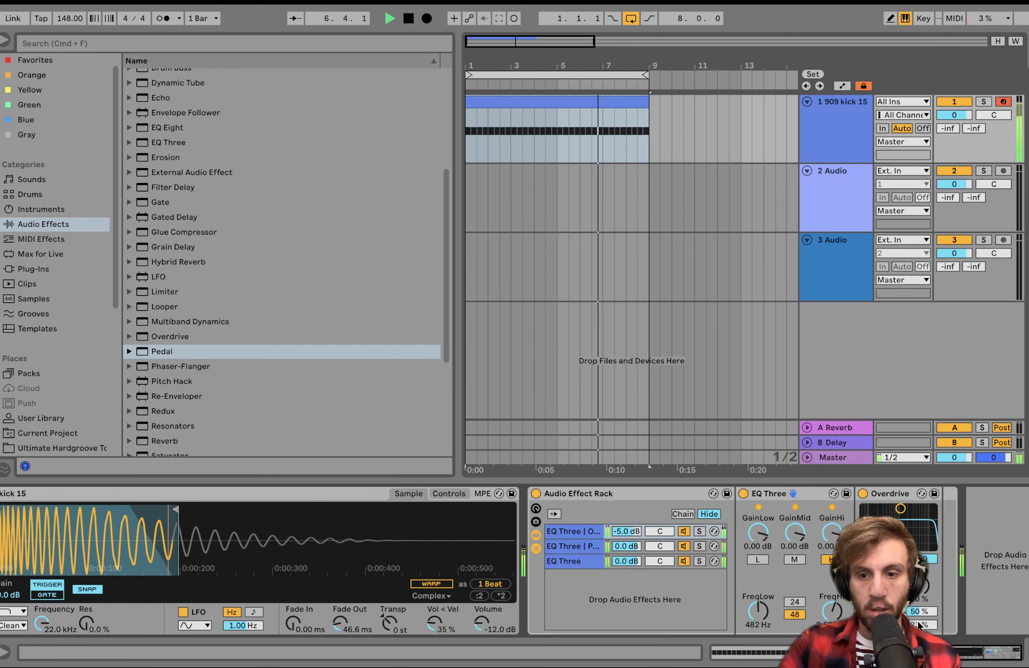
{"action": "left_click_drag", "start_coordinate": [917, 611], "coordinate": [917, 594]}
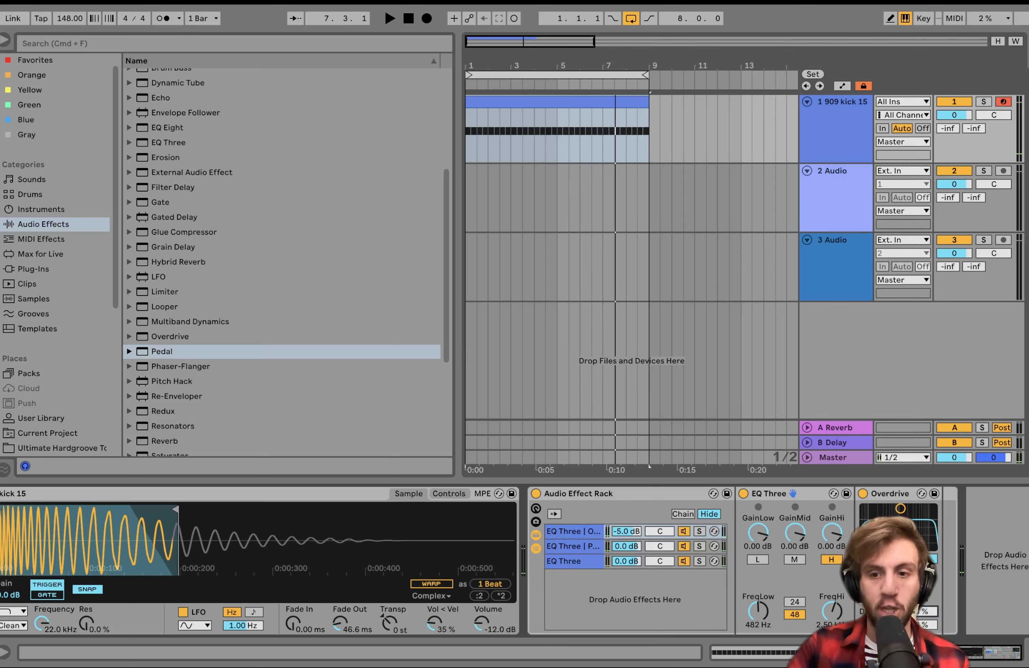
{"action": "key", "text": "space"}
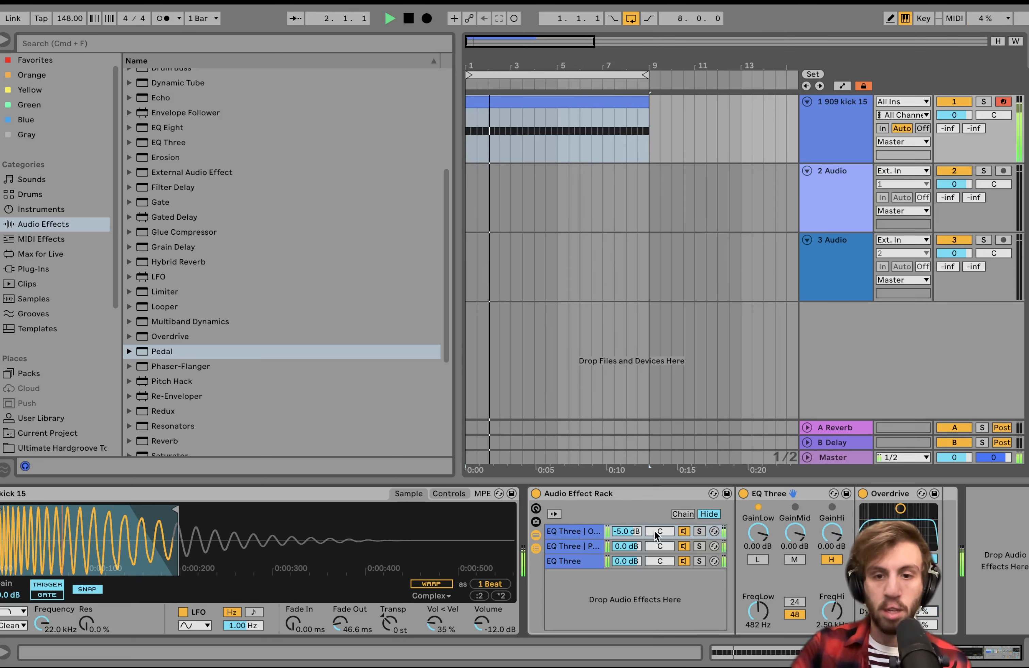
{"action": "mouse_move", "coordinate": [626, 531]}
{"action": "left_mouse_down"}
{"action": "mouse_move", "coordinate": [626, 519]}
{"action": "mouse_move", "coordinate": [626, 529]}
{"action": "left_mouse_up"}
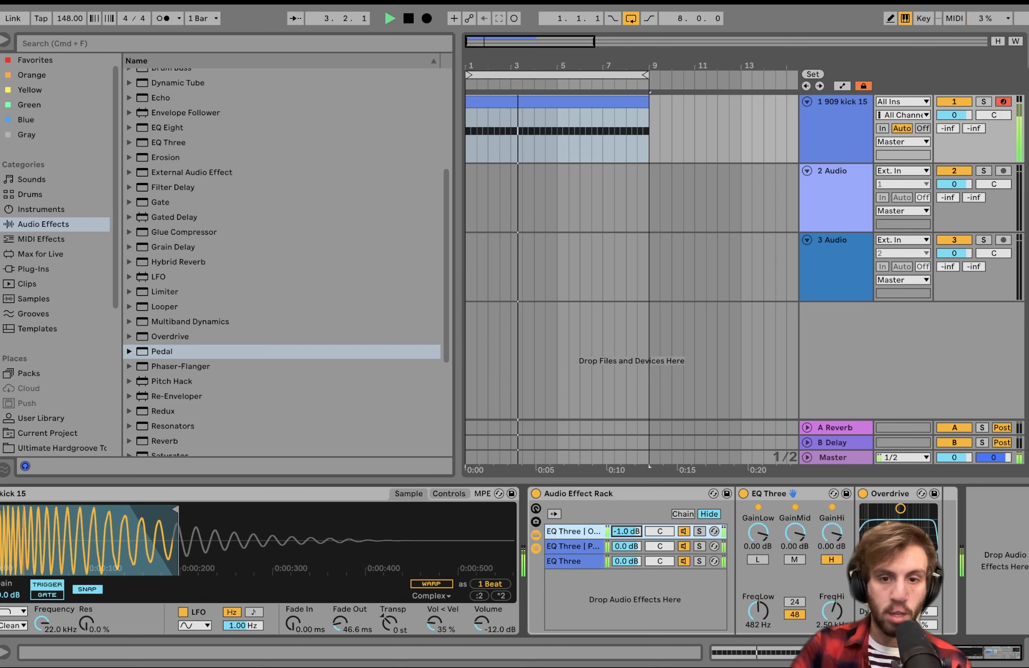
- Set the mid-band Pedal's Dry/Wet to 62% while the kick plays, and stop playback
{"action": "left_click", "coordinate": [582, 545]}
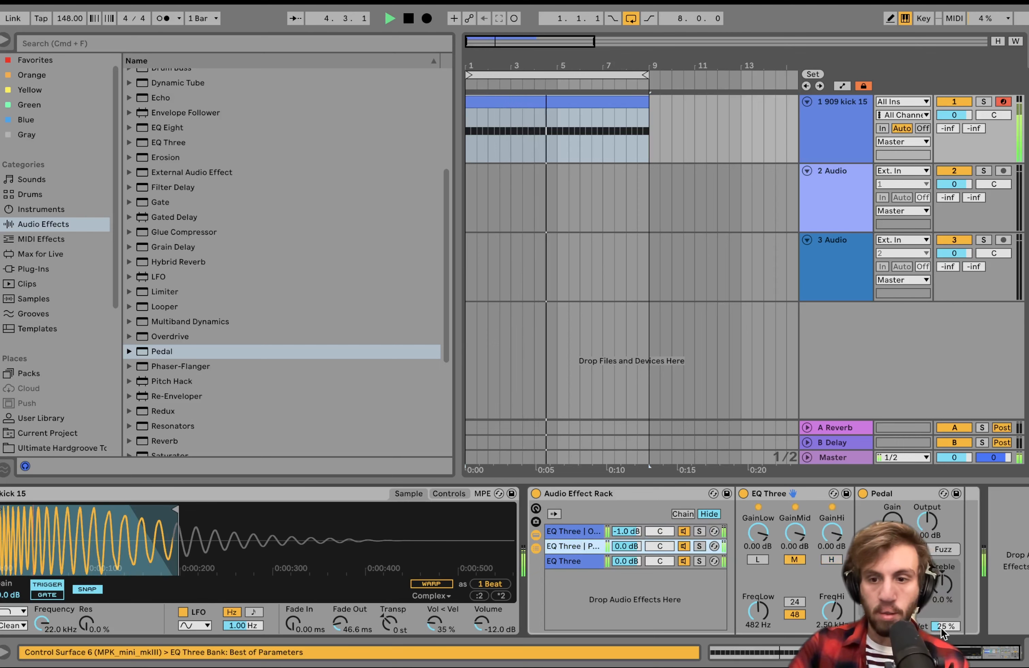
{"action": "mouse_move", "coordinate": [946, 627]}
{"action": "left_mouse_down"}
{"action": "mouse_move", "coordinate": [945, 649]}
{"action": "mouse_move", "coordinate": [945, 617]}
{"action": "left_mouse_up"}
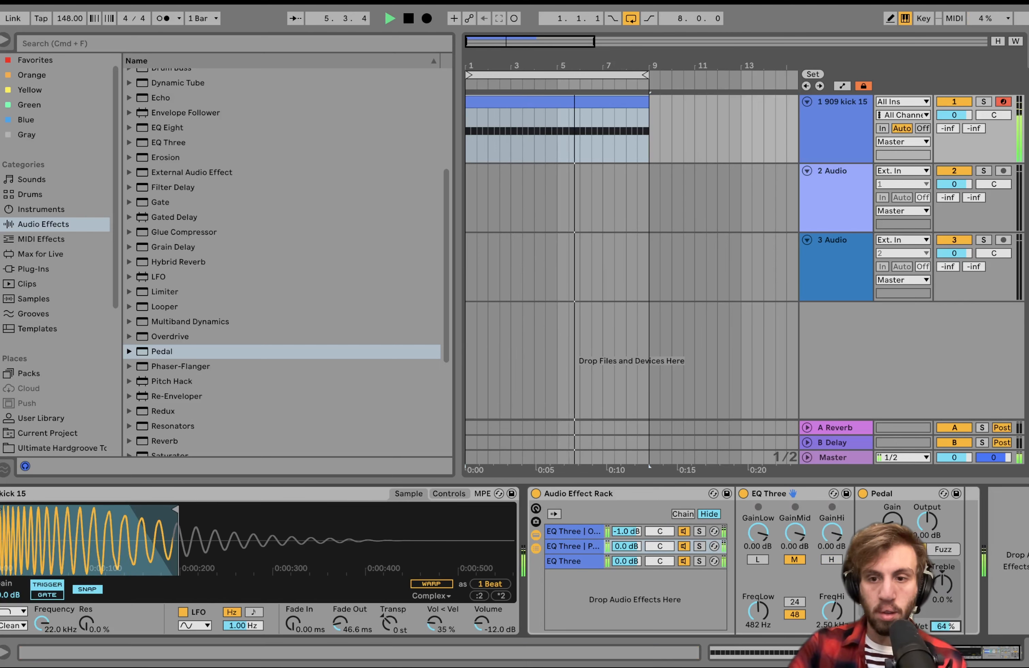
{"action": "key", "text": "space"}
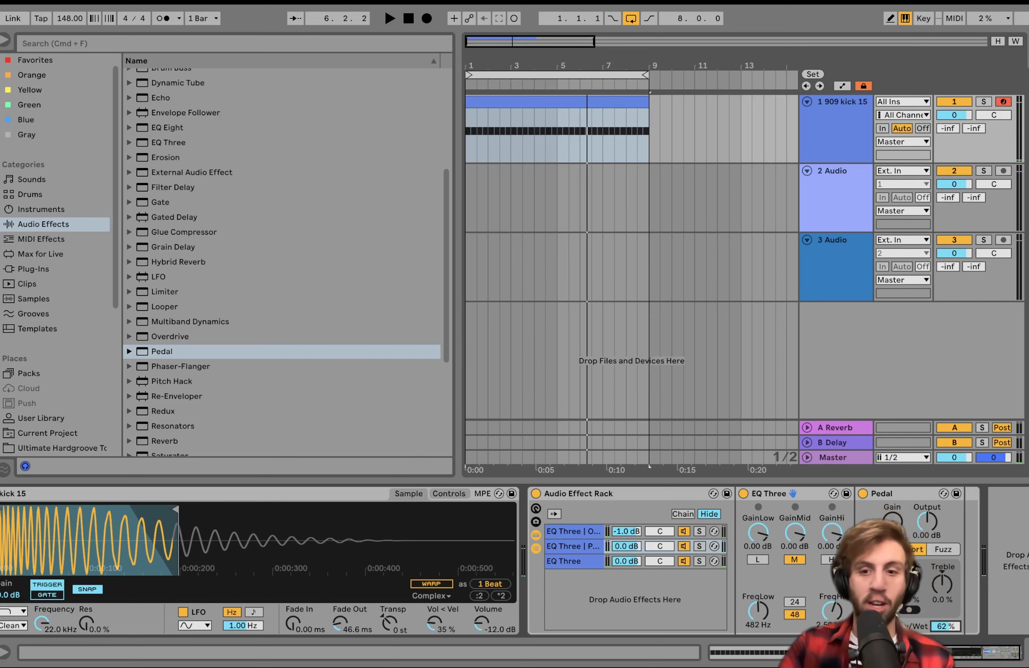
- Set the mid-band EQ Three's FreqHi to 4.90 kHz, copy the value to its siblings, and play back
{"action": "left_click_drag", "start_coordinate": [835, 622], "coordinate": [835, 619]}
{"action": "right_click", "coordinate": [835, 622]}
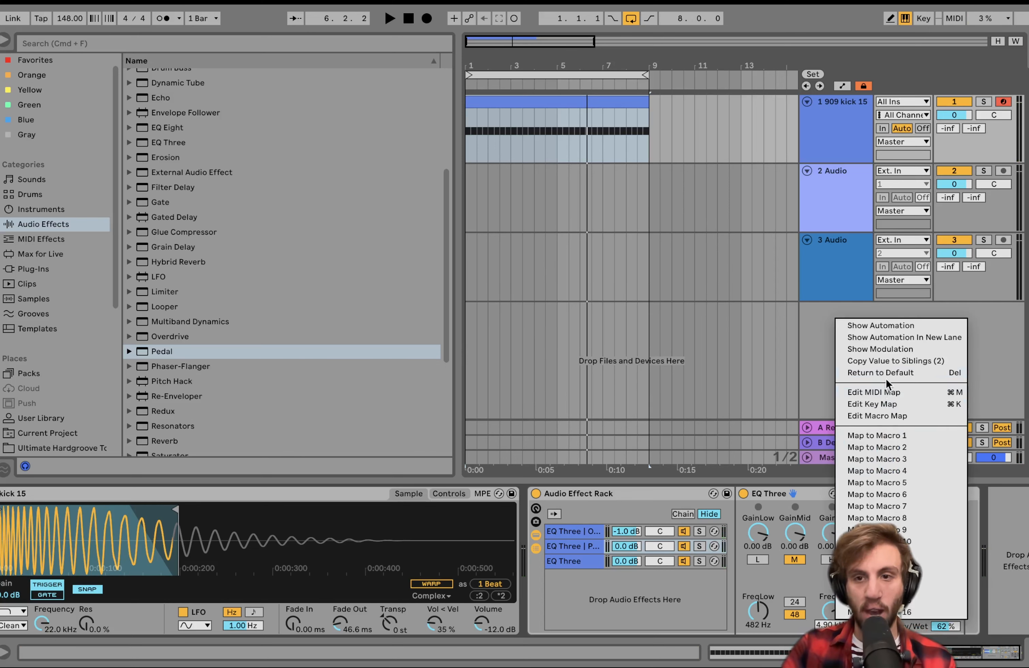
{"action": "left_click", "coordinate": [882, 362]}
{"action": "key", "text": "space"}
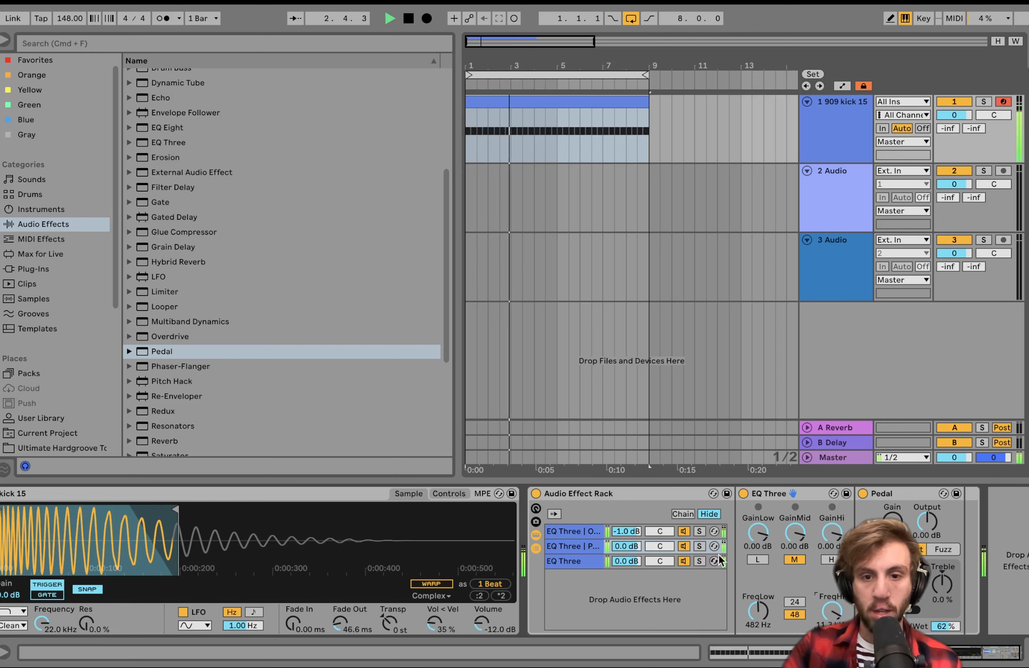
- Solo the mid-band chain during playback, set its EQ Three's FreqLow to 558 Hz, and copy the value to its siblings
{"action": "left_click", "coordinate": [698, 546]}
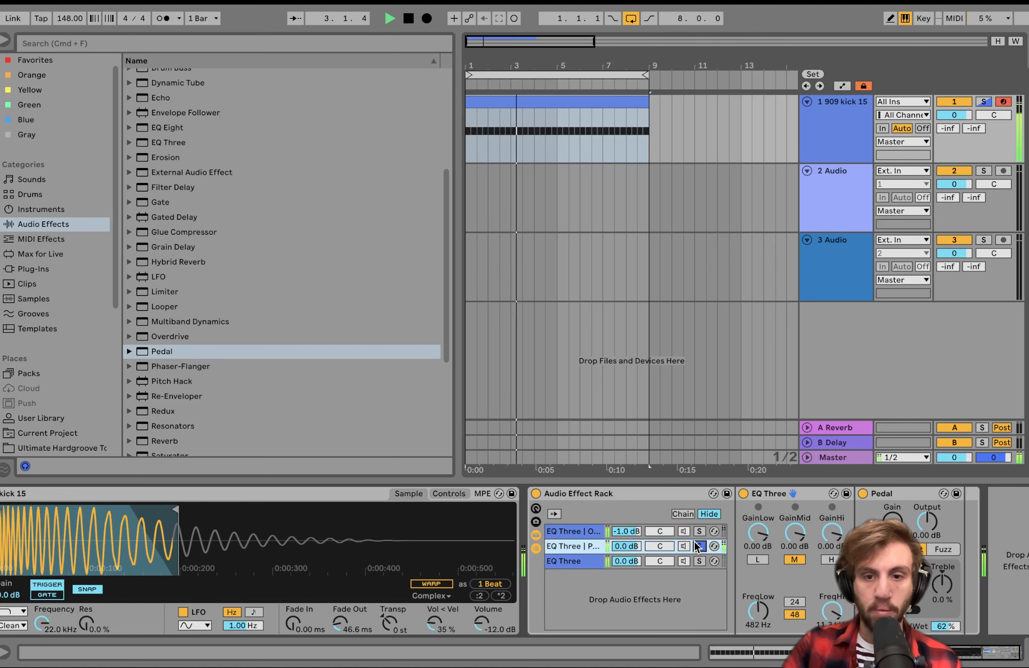
{"action": "right_click", "coordinate": [764, 624]}
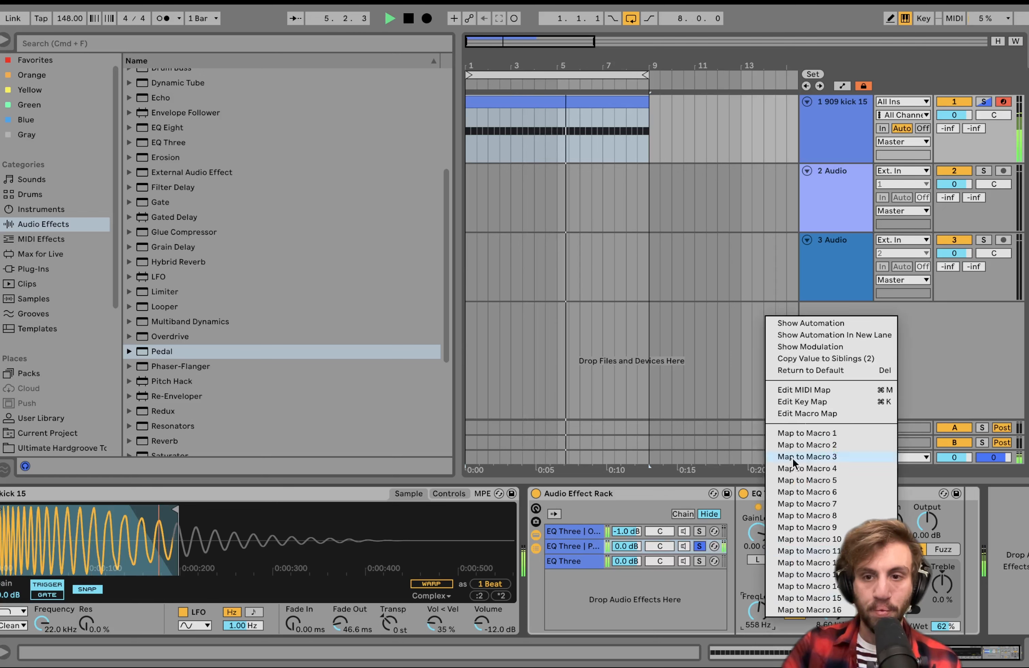
{"action": "left_click", "coordinate": [827, 370]}
- Copy the mid-band EQ Three's 8.60 kHz FreqHi value to its siblings, unsolo the chain, and stop playback
{"action": "right_click", "coordinate": [829, 601]}
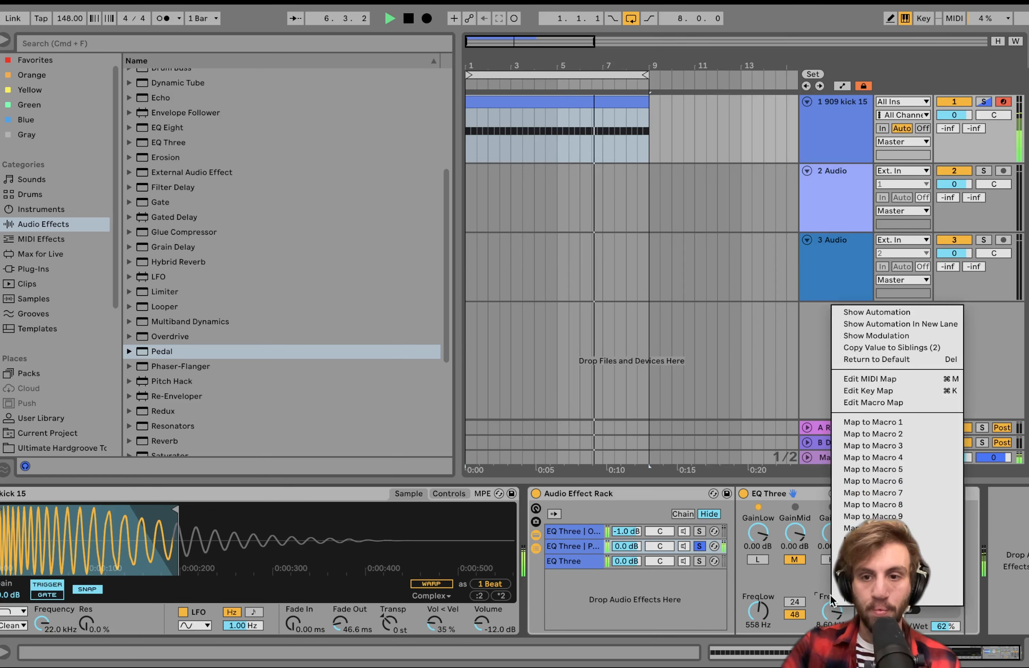
{"action": "left_click", "coordinate": [908, 350]}
{"action": "left_click", "coordinate": [698, 546]}
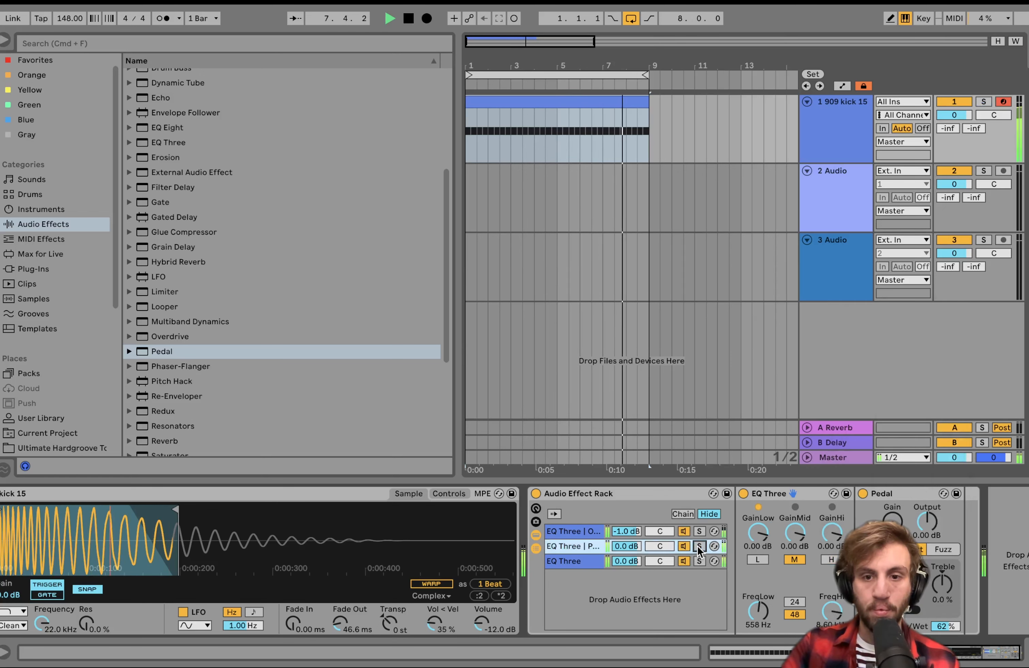
{"action": "key", "text": "space"}
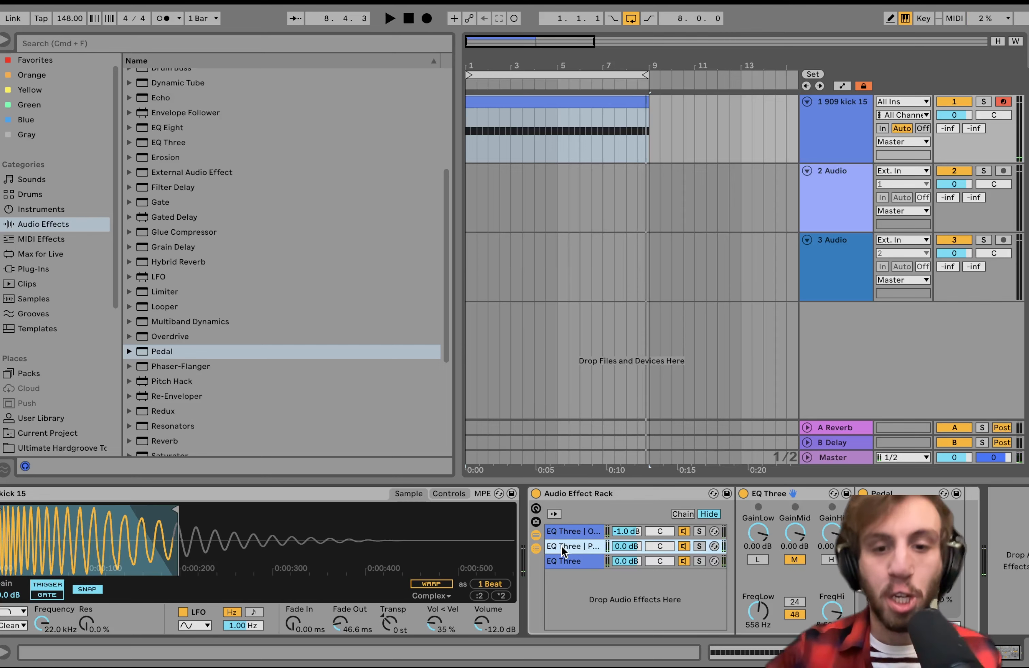
- Play back the low-band chain in solo to hear the undistorted lows
{"action": "left_click", "coordinate": [569, 559]}
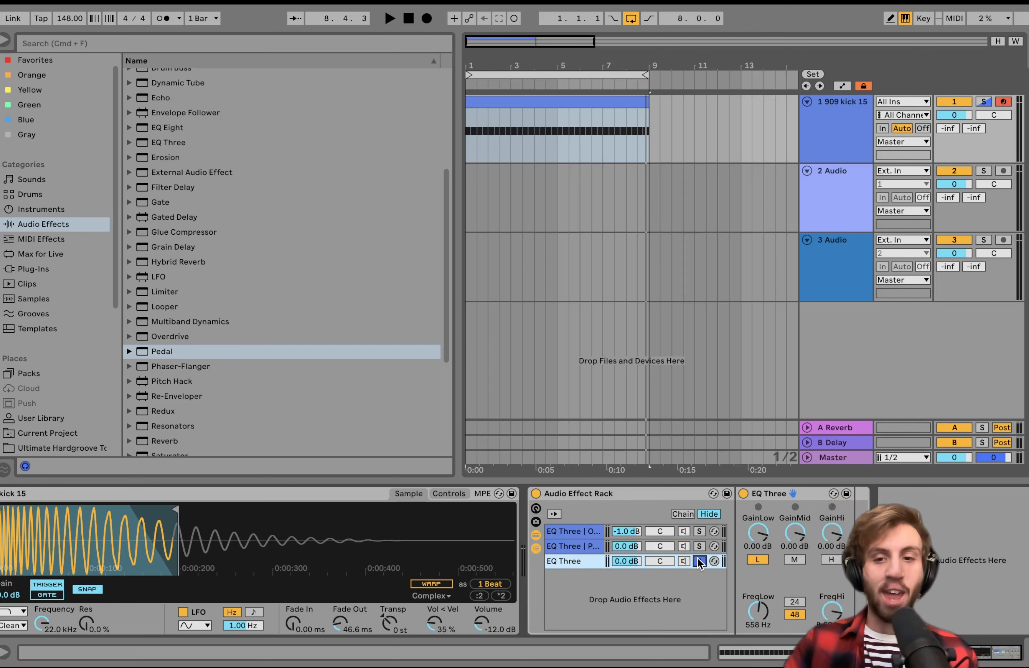
{"action": "key", "text": "space"}
{"action": "key", "text": "space"}
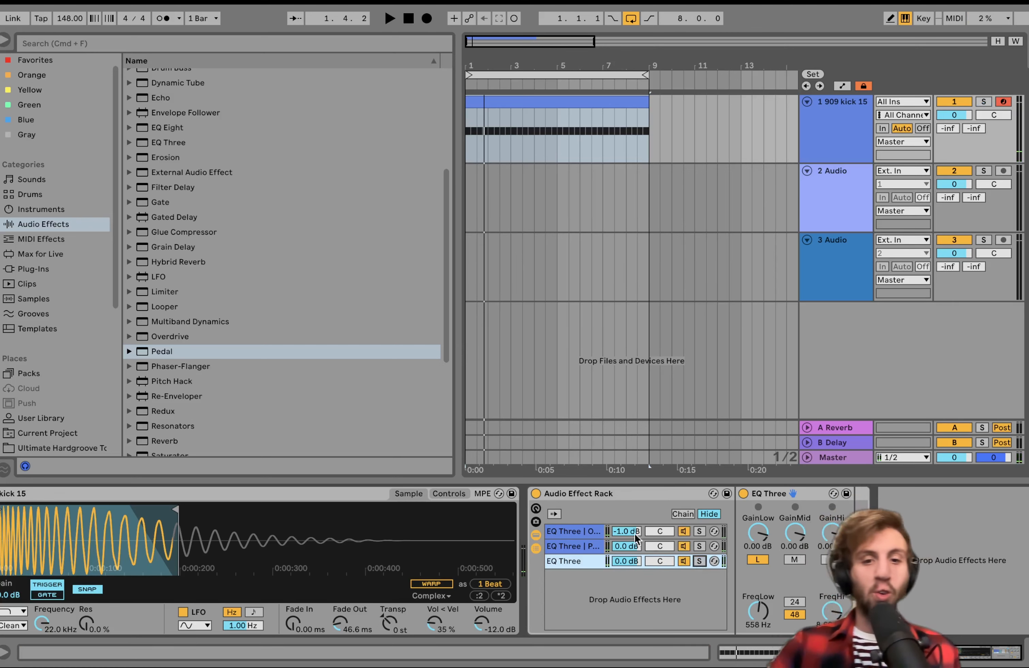
- Try a Pedal on the whole kick after the bypassed rack for comparison, removing it and re-enabling the rack after playback
{"action": "left_click", "coordinate": [537, 494]}
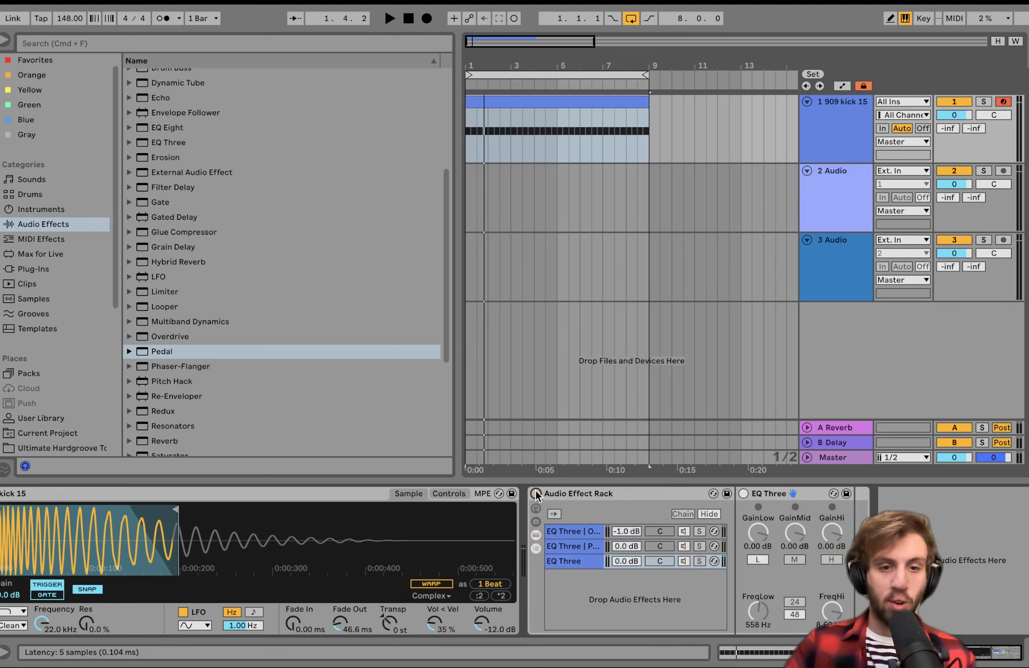
{"action": "double_click", "coordinate": [161, 349]}
{"action": "left_click", "coordinate": [941, 536]}
{"action": "key", "text": "space"}
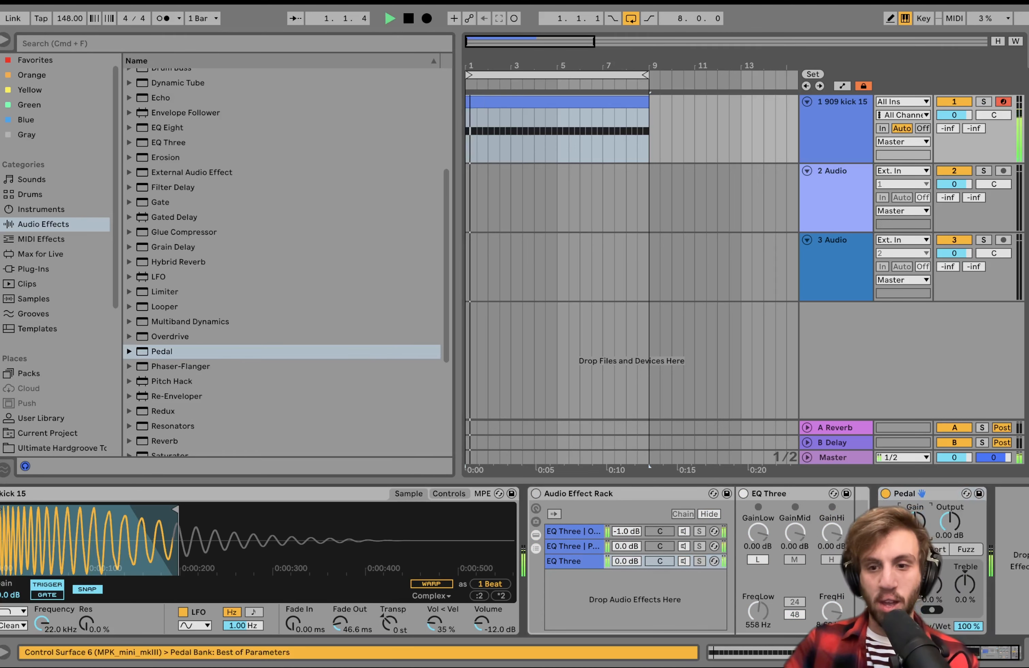
{"action": "key", "text": "space"}
{"action": "key", "text": "Delete"}
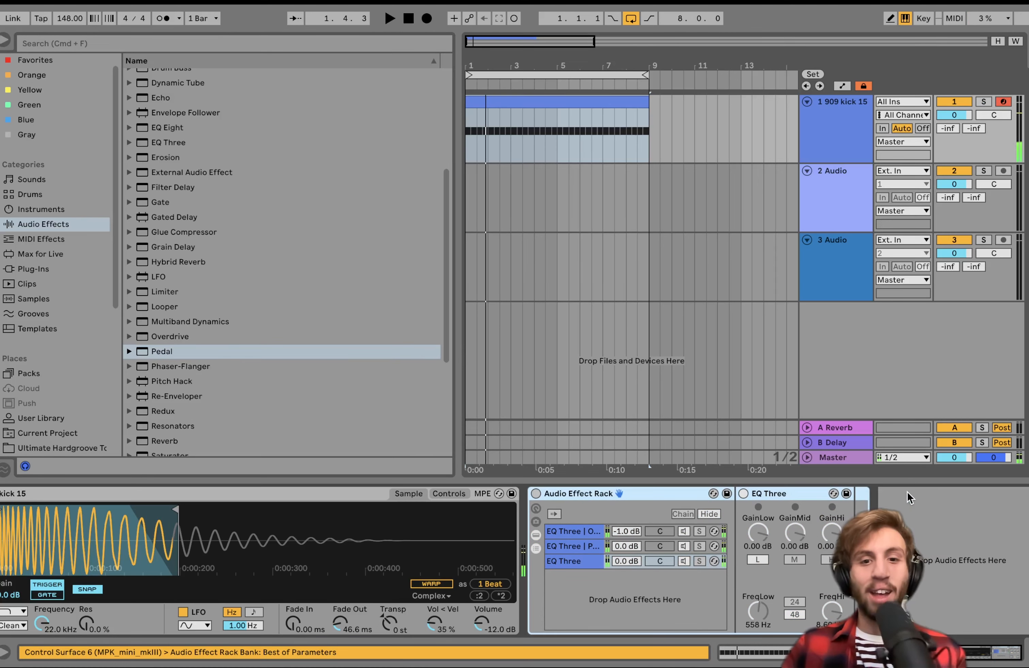
{"action": "left_click", "coordinate": [536, 494]}
- Audition the mid-band Pedal's distortion modes during playback, setting its Dry/Wet to 100% and Treble to 81%
{"action": "left_click", "coordinate": [580, 550]}
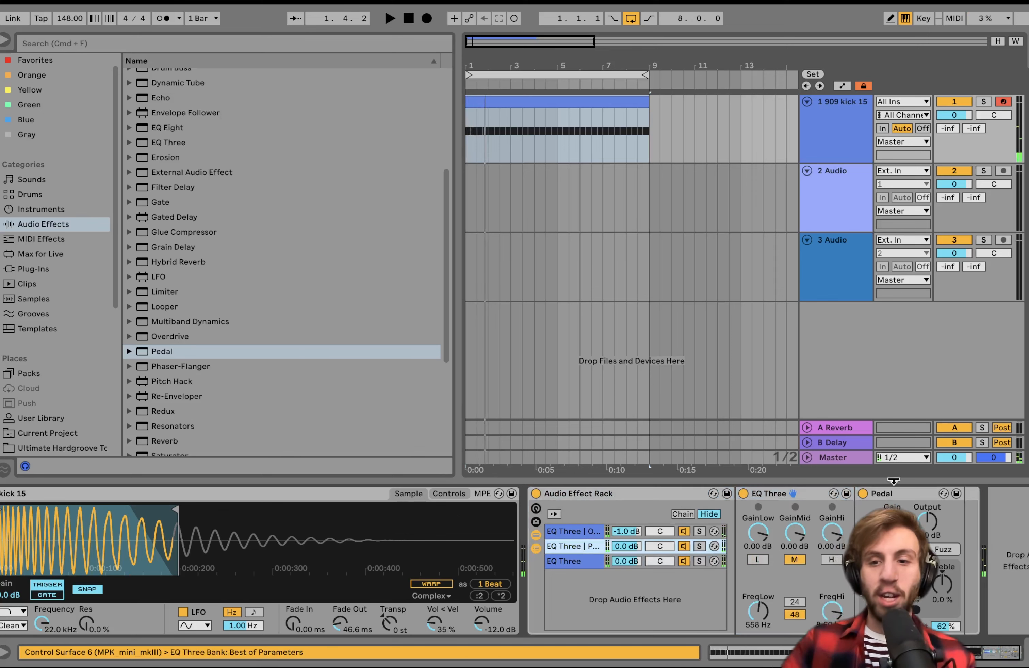
{"action": "left_click", "coordinate": [947, 550]}
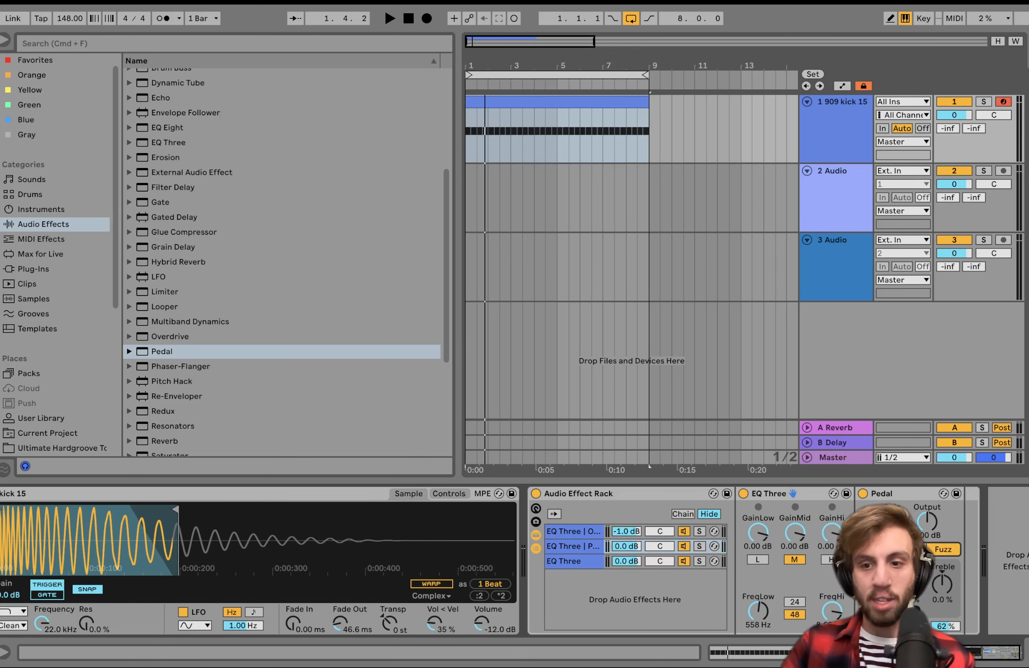
{"action": "key", "text": "space"}
{"action": "left_click_drag", "start_coordinate": [947, 628], "coordinate": [946, 607]}
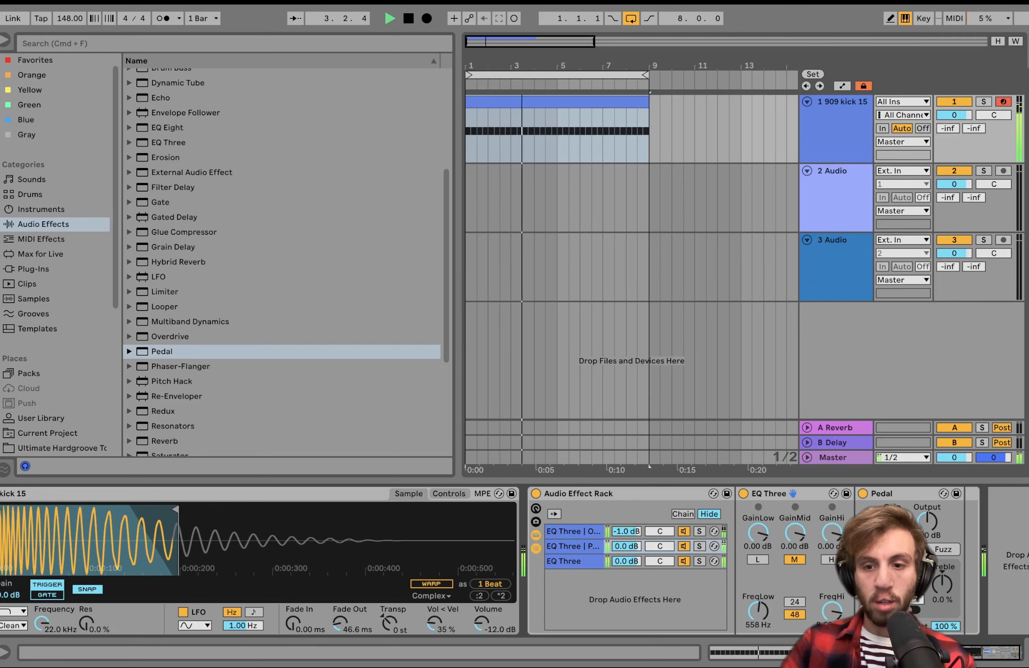
{"action": "left_click_drag", "start_coordinate": [945, 590], "coordinate": [945, 521]}
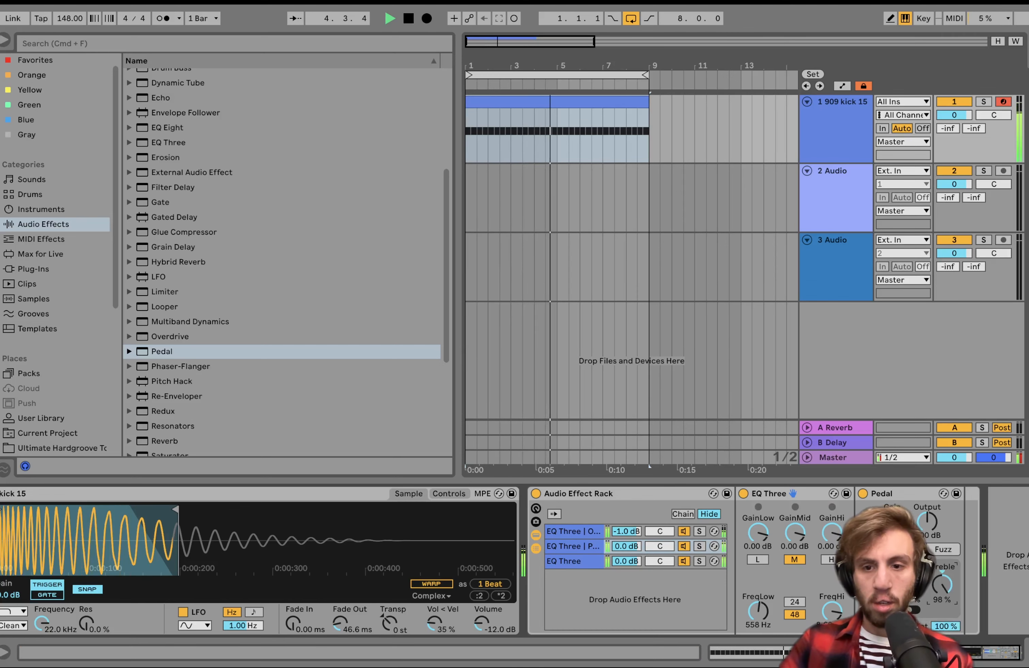
{"action": "key", "text": "space"}
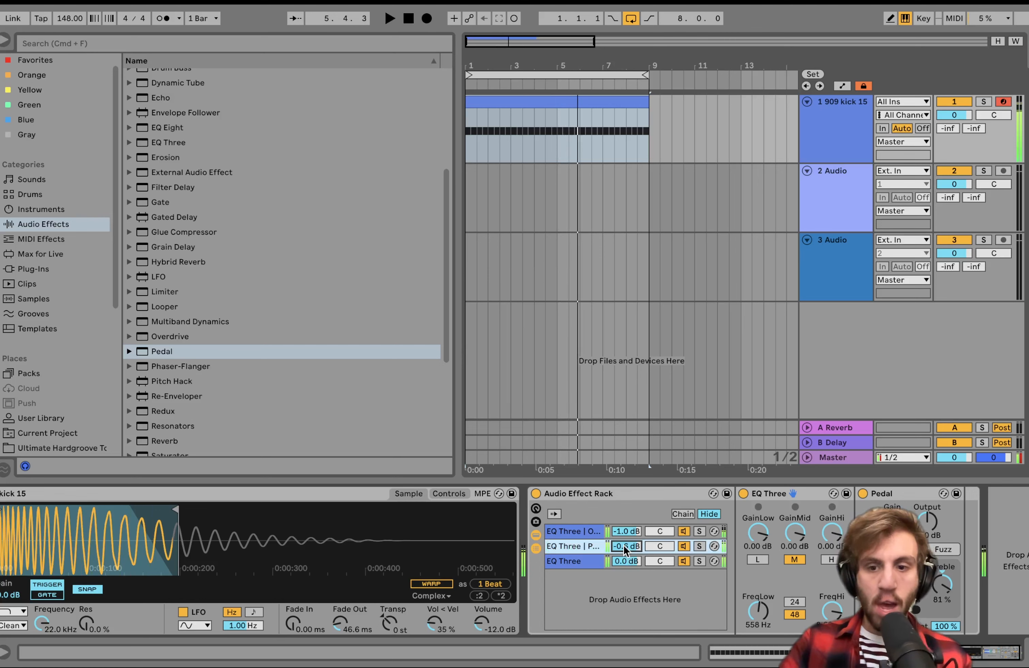
- Copy the mid-band EQ Three's FreqHi value to its siblings and set the mid-band chain's volume to -1.0 dB
{"action": "left_click_drag", "start_coordinate": [623, 545], "coordinate": [625, 548]}
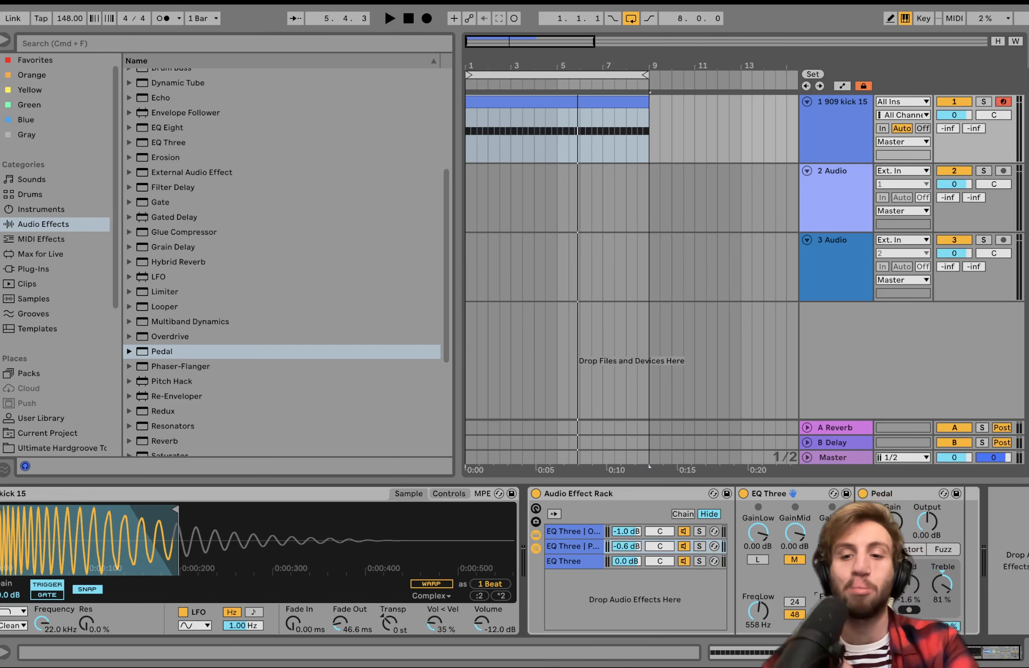
{"action": "right_click", "coordinate": [837, 611]}
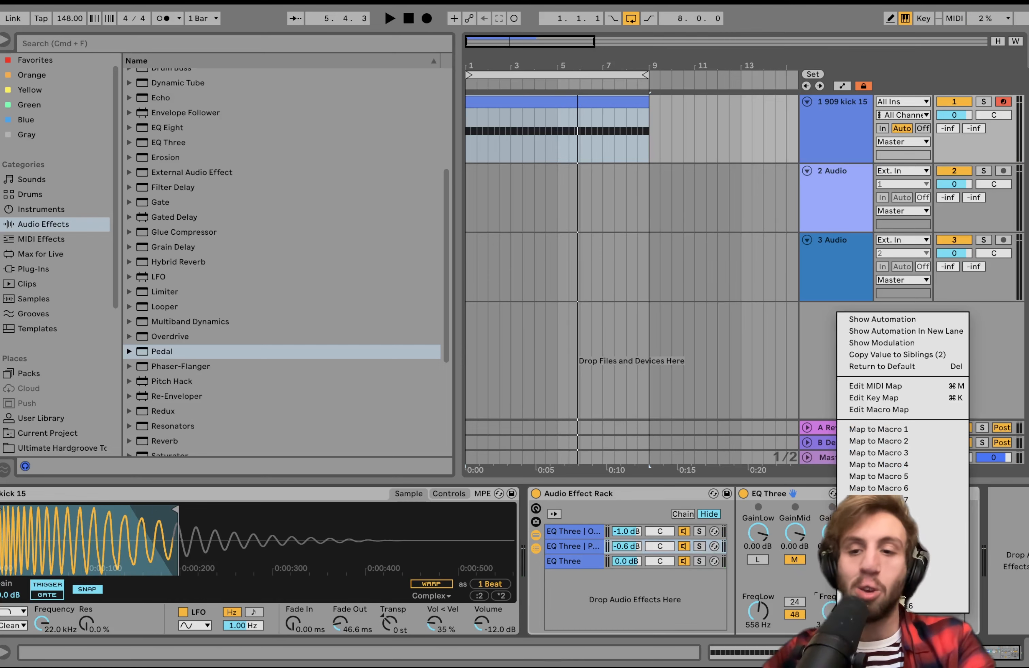
{"action": "left_click", "coordinate": [916, 355]}
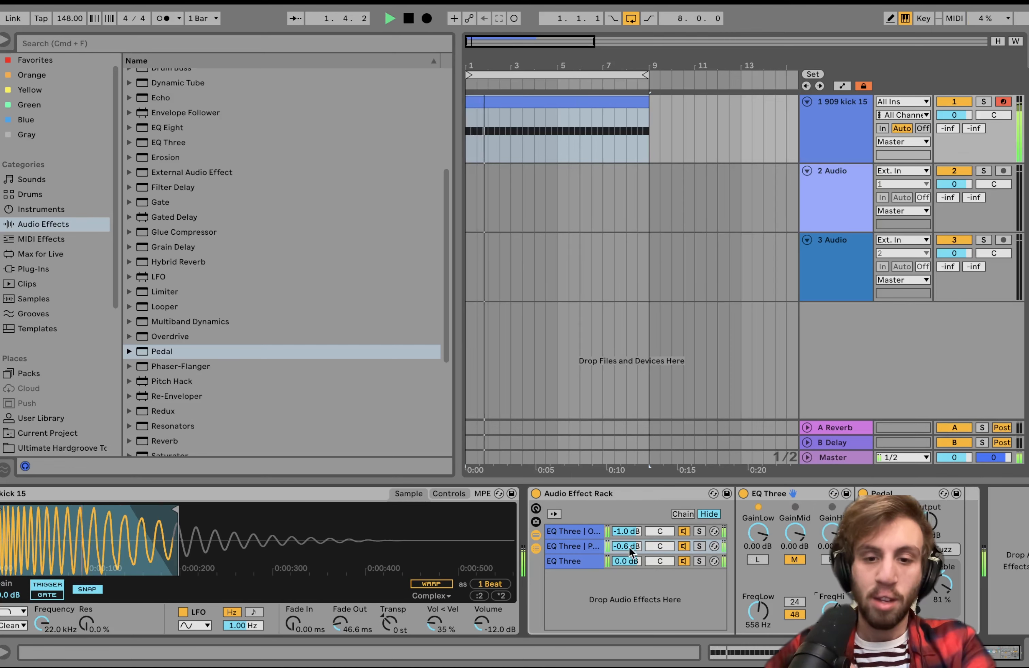
{"action": "left_click_drag", "start_coordinate": [630, 548], "coordinate": [630, 542]}
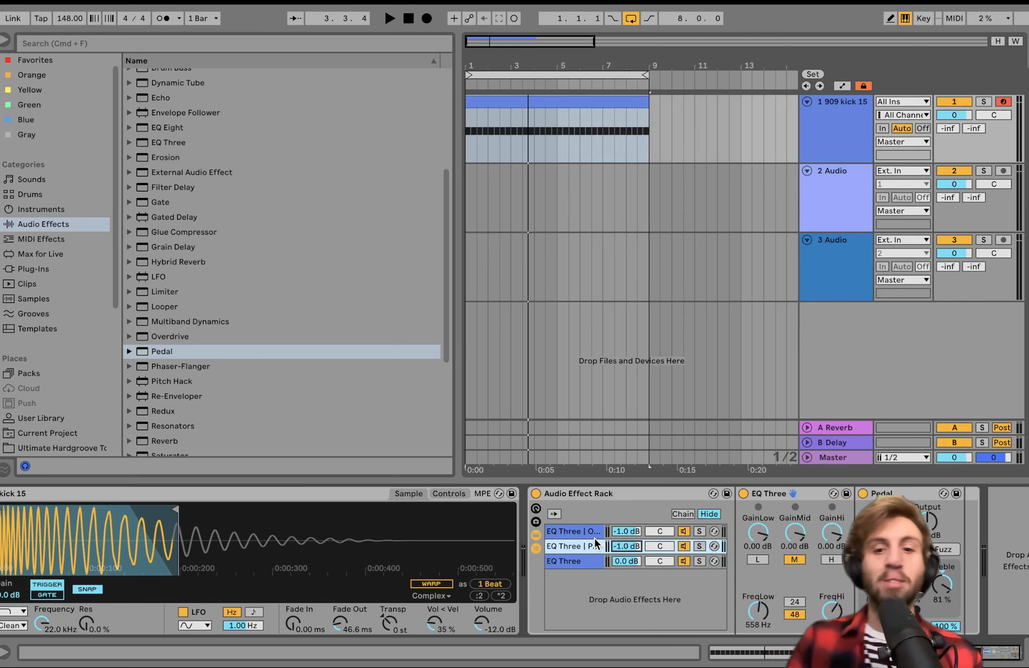
{"action": "left_click", "coordinate": [593, 494]}
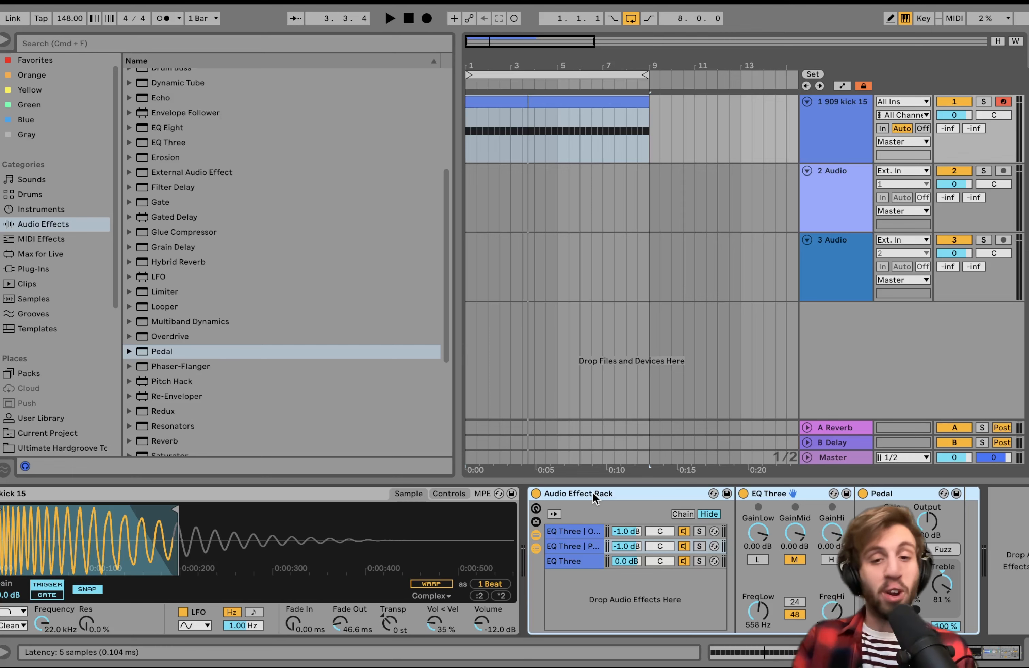
- Move the Overdrive before EQ Three in the high-band chain and the Pedal before EQ Three in the mid-band chain
{"action": "left_click", "coordinate": [583, 529]}
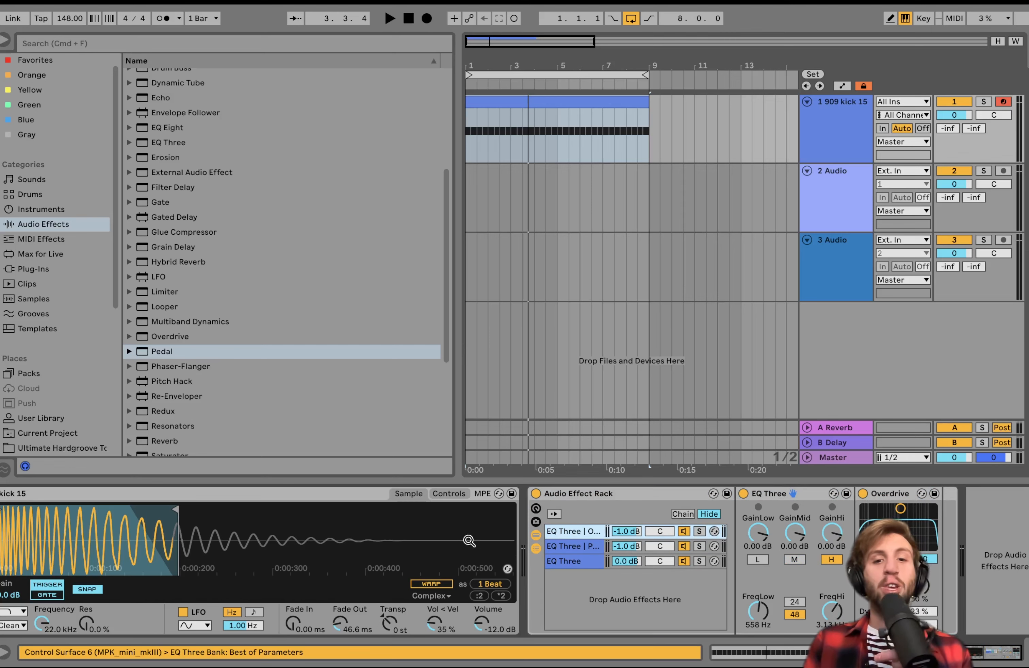
{"action": "left_click", "coordinate": [576, 547]}
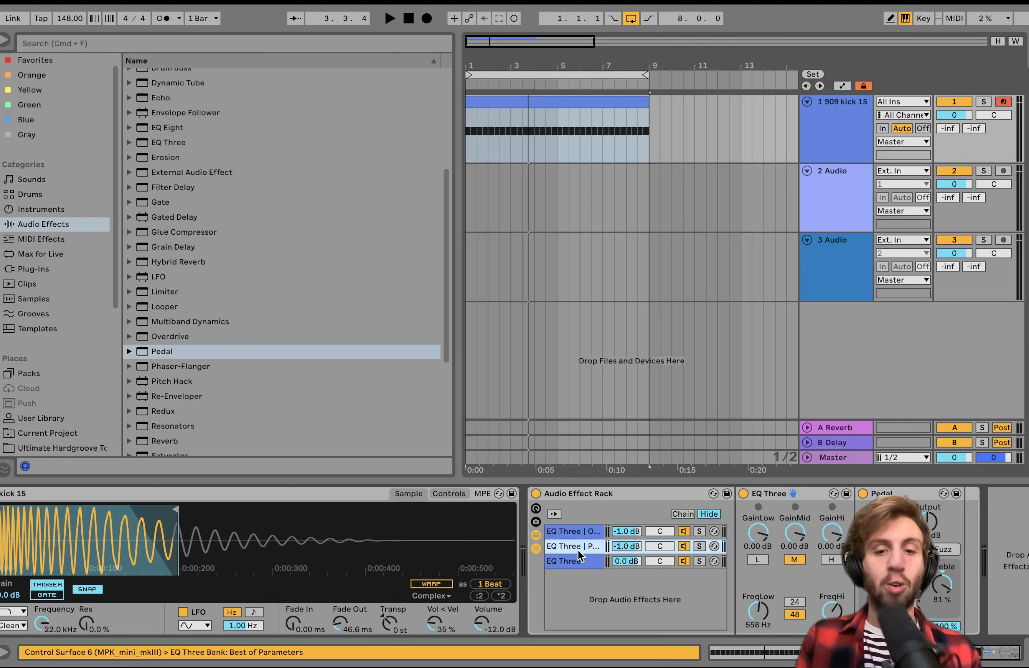
{"action": "left_click", "coordinate": [572, 531]}
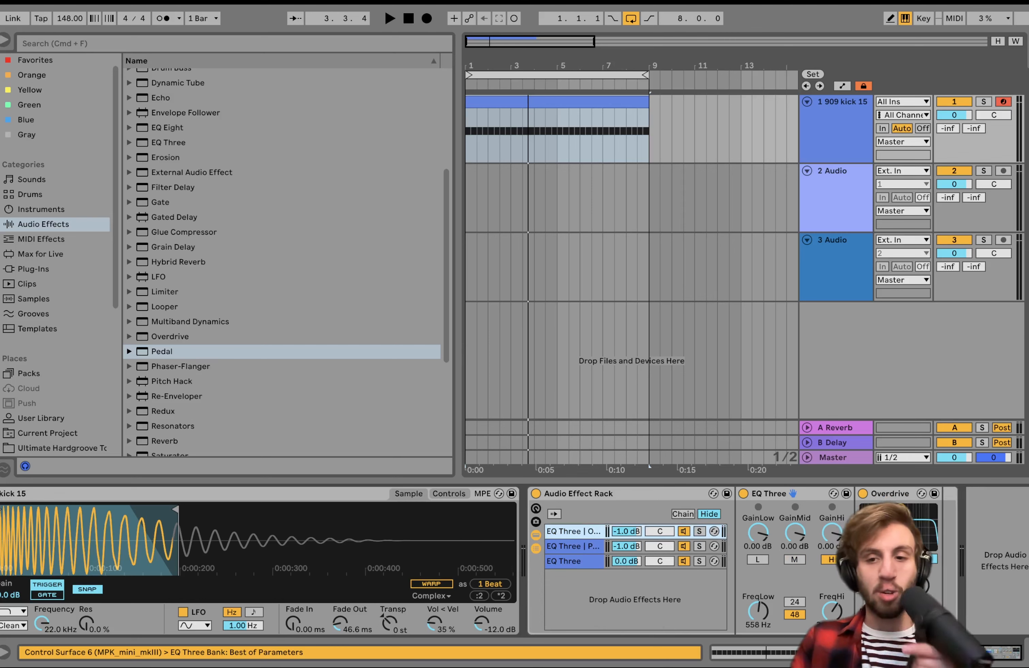
{"action": "left_click", "coordinate": [899, 495]}
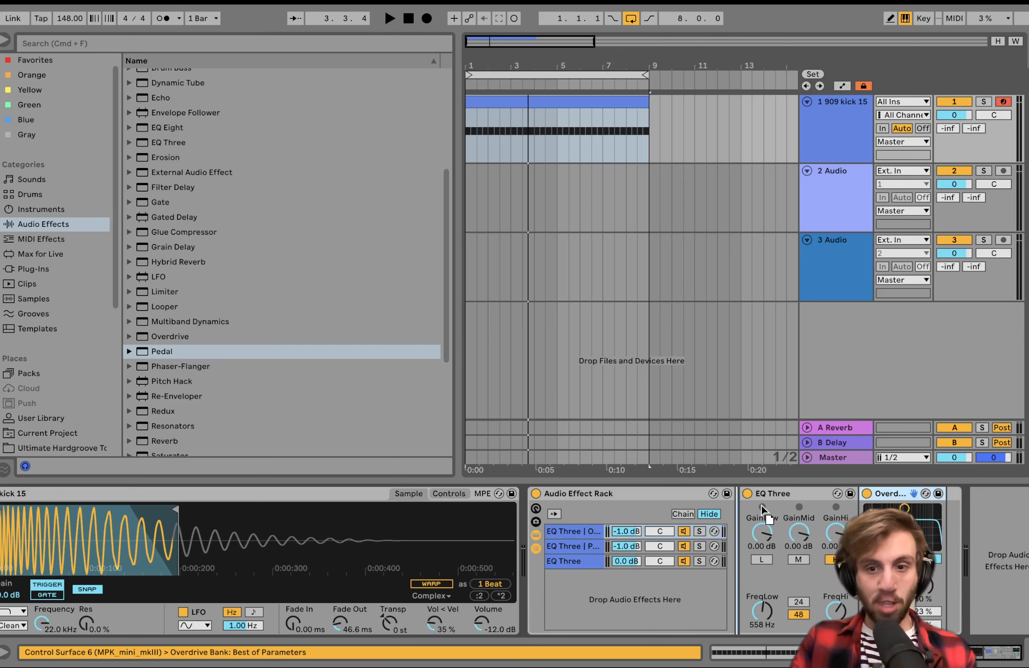
{"action": "left_click_drag", "start_coordinate": [761, 505], "coordinate": [757, 507]}
{"action": "left_click", "coordinate": [584, 544]}
{"action": "left_click_drag", "start_coordinate": [907, 495], "coordinate": [775, 495]}
- Play the kick and reset the mid-band and high-band chain volumes to 0.0 dB
{"action": "key", "text": "space"}
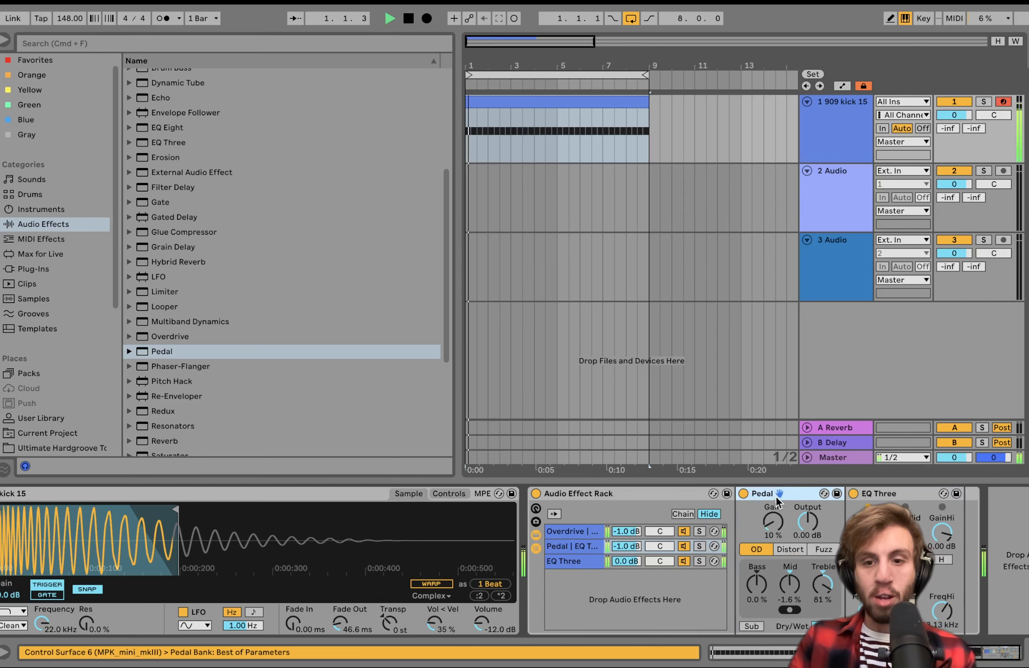
{"action": "double_click", "coordinate": [632, 547]}
{"action": "double_click", "coordinate": [628, 531]}
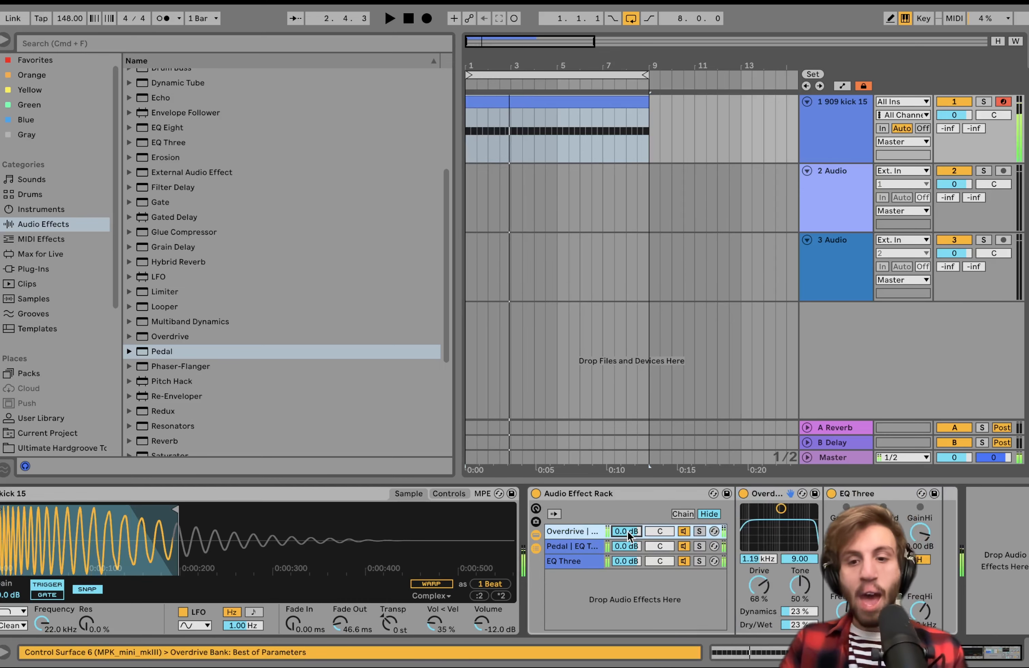
- Set the high-band Overdrive's Drive to 67% and its filter to 1.80 kHz with a bandwidth of 5.46, checking during playback
{"action": "left_click_drag", "start_coordinate": [769, 584], "coordinate": [765, 616]}
{"action": "key", "text": "space"}
{"action": "mouse_move", "coordinate": [781, 509]}
{"action": "left_mouse_down"}
{"action": "mouse_move", "coordinate": [794, 539]}
{"action": "mouse_move", "coordinate": [785, 523]}
{"action": "left_mouse_up"}
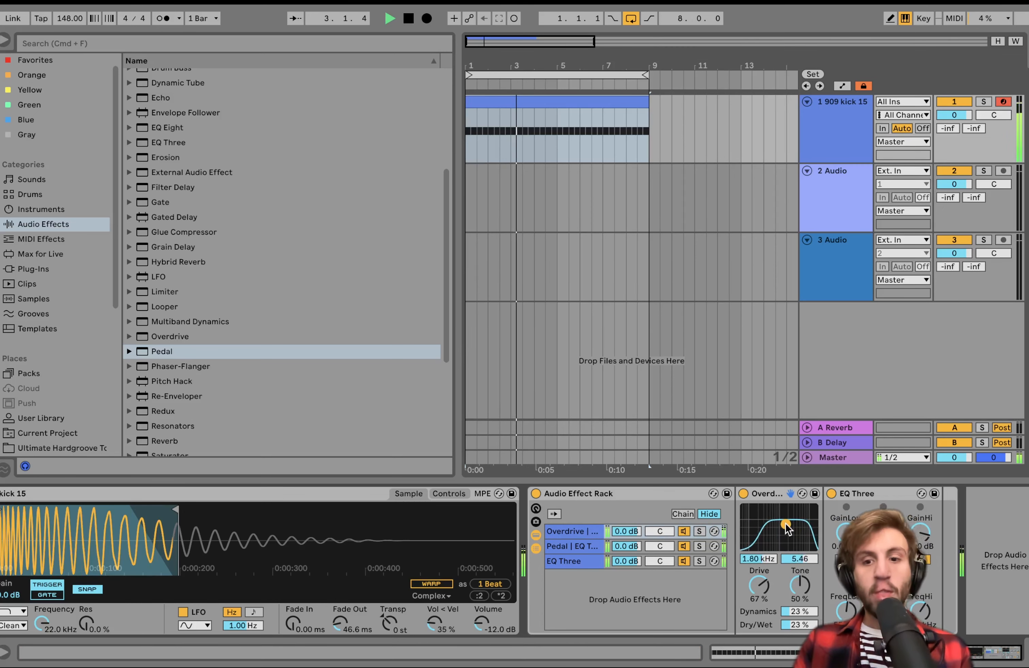
{"action": "key", "text": "space"}
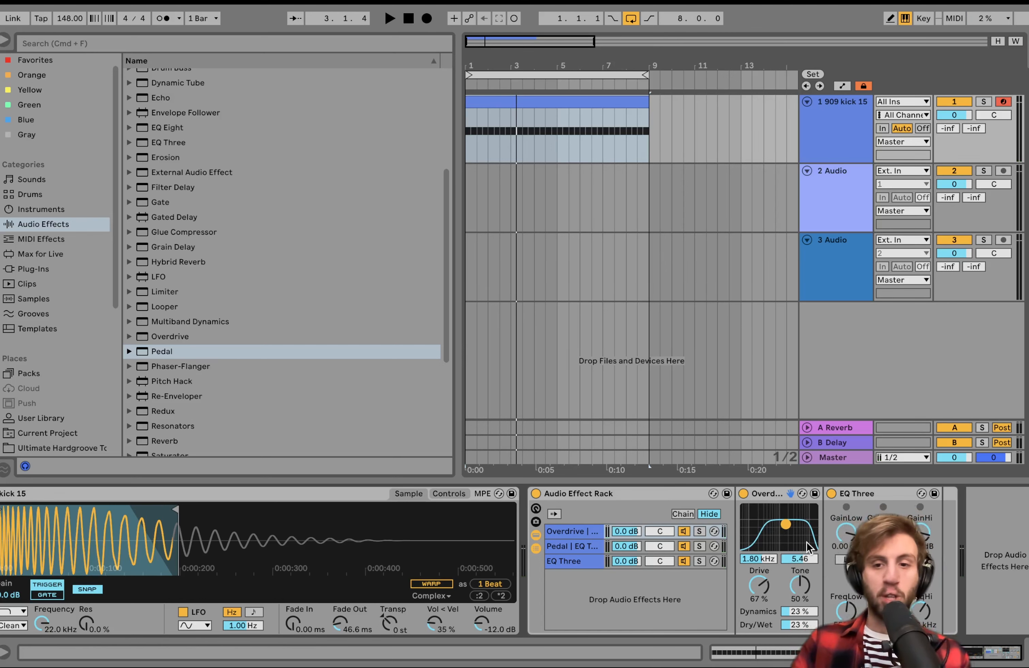
- Solo the high-band chain, bypass its EQ Three and set the Overdrive filter to 2.21 kHz with a bandwidth of 4.93 during playback
{"action": "left_click", "coordinate": [699, 531]}
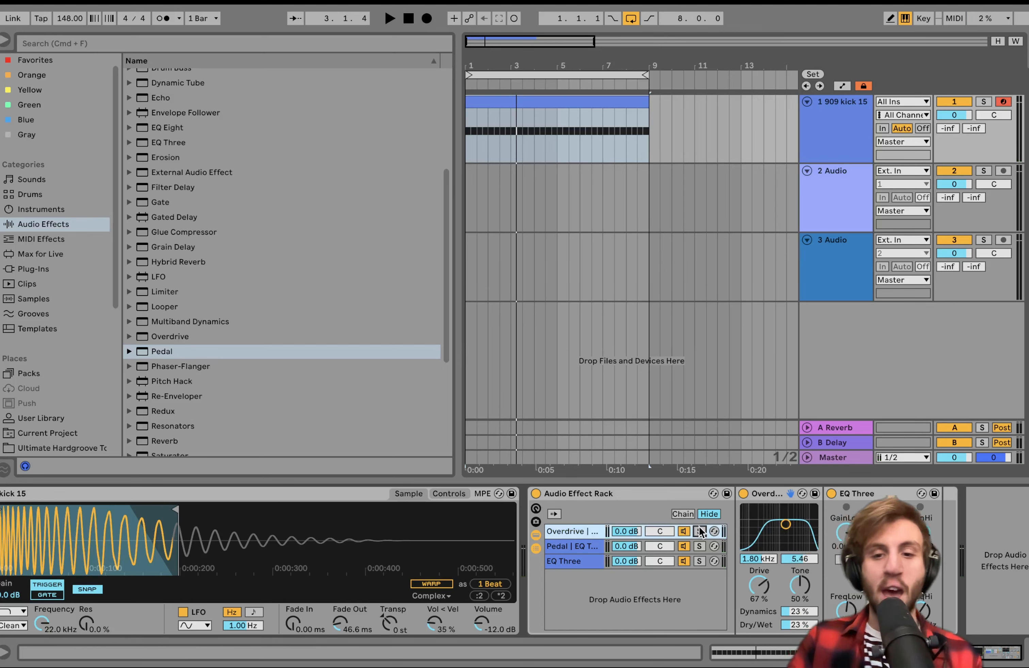
{"action": "left_click", "coordinate": [832, 494]}
{"action": "key", "text": "space"}
{"action": "left_click_drag", "start_coordinate": [785, 530], "coordinate": [788, 526]}
{"action": "key", "text": "space"}
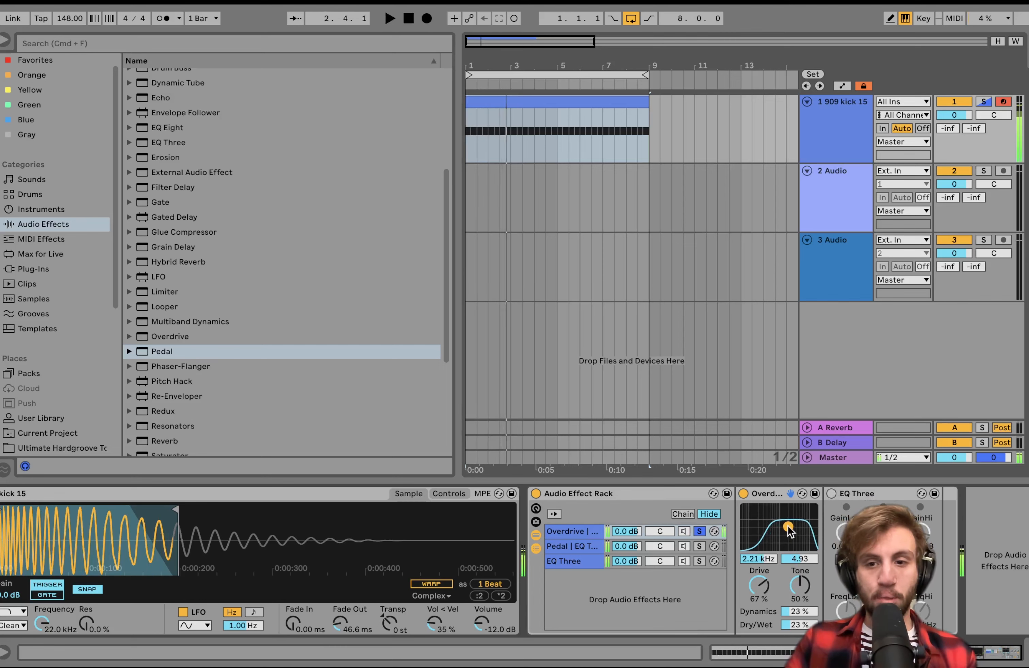
- Re-enable the high-band EQ Three and unsolo the chain while playing the kick
{"action": "left_click", "coordinate": [831, 494]}
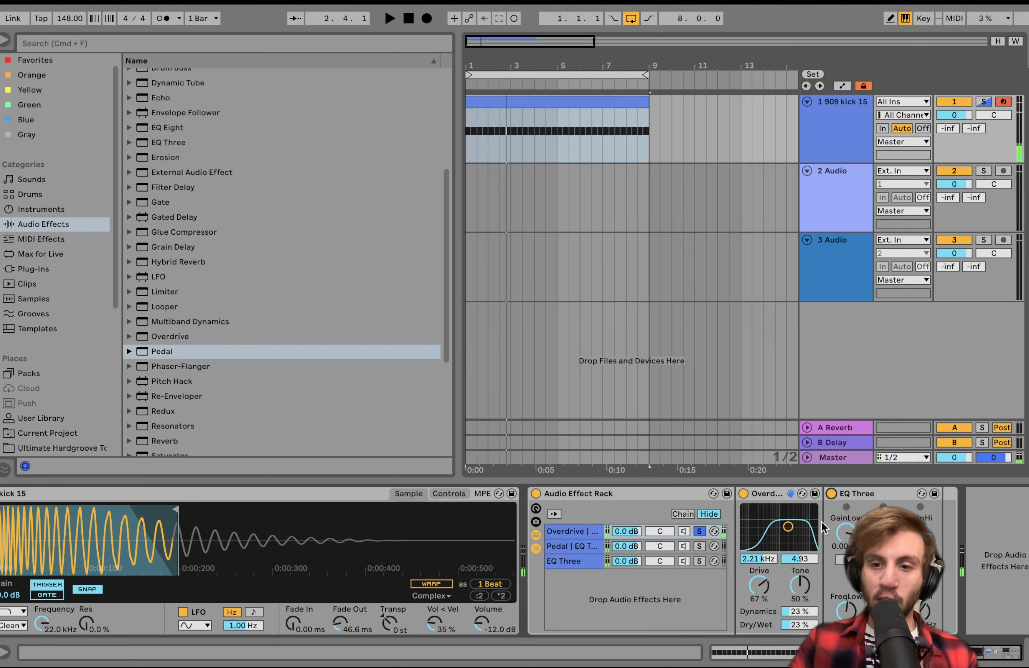
{"action": "key", "text": "space"}
{"action": "left_click", "coordinate": [699, 532]}
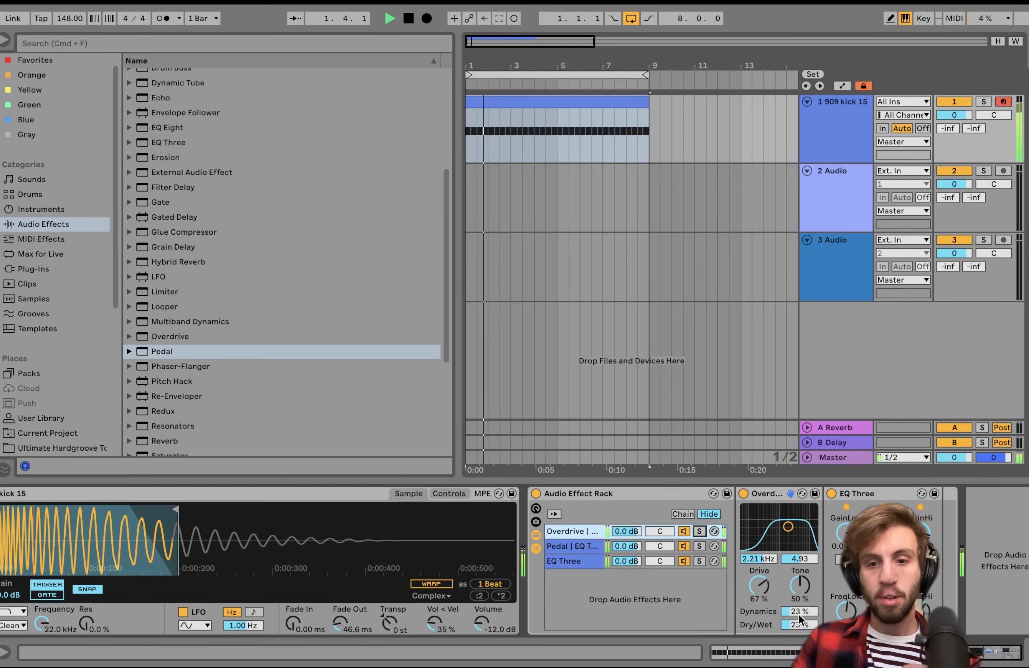
- Switch the mid-band Pedal to Distort and set its Gain to 4.0% during playback
{"action": "left_click", "coordinate": [573, 546]}
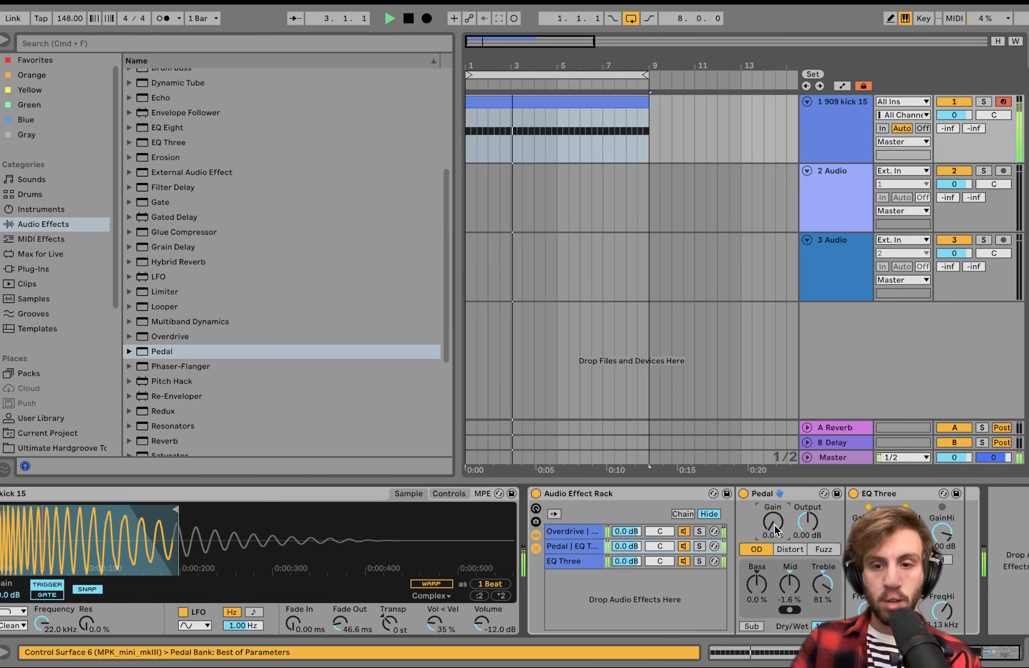
{"action": "left_click", "coordinate": [784, 546]}
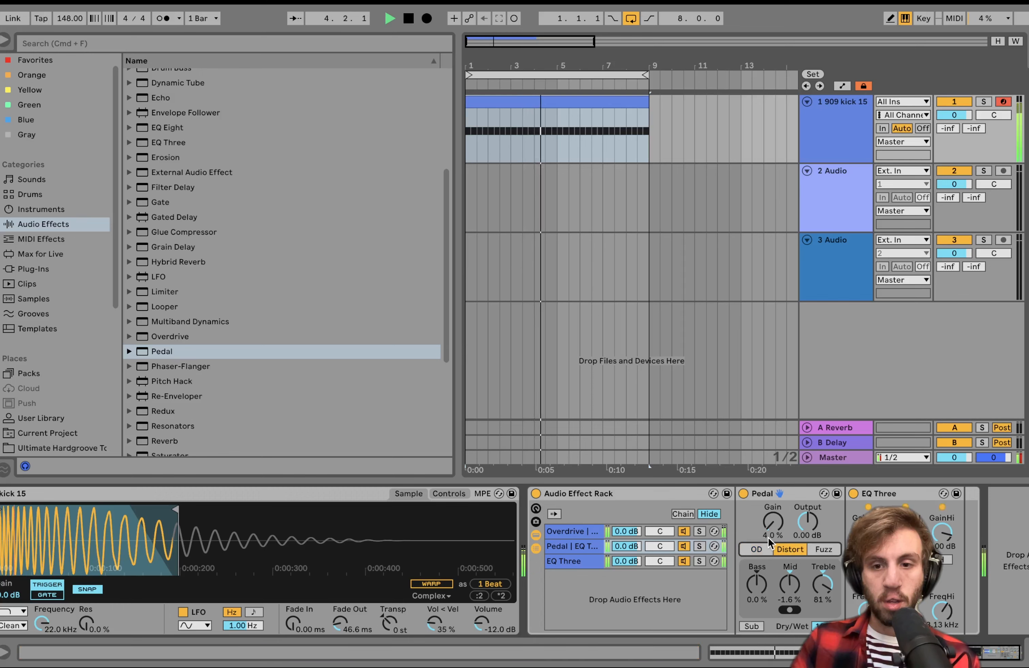
{"action": "key", "text": "space"}
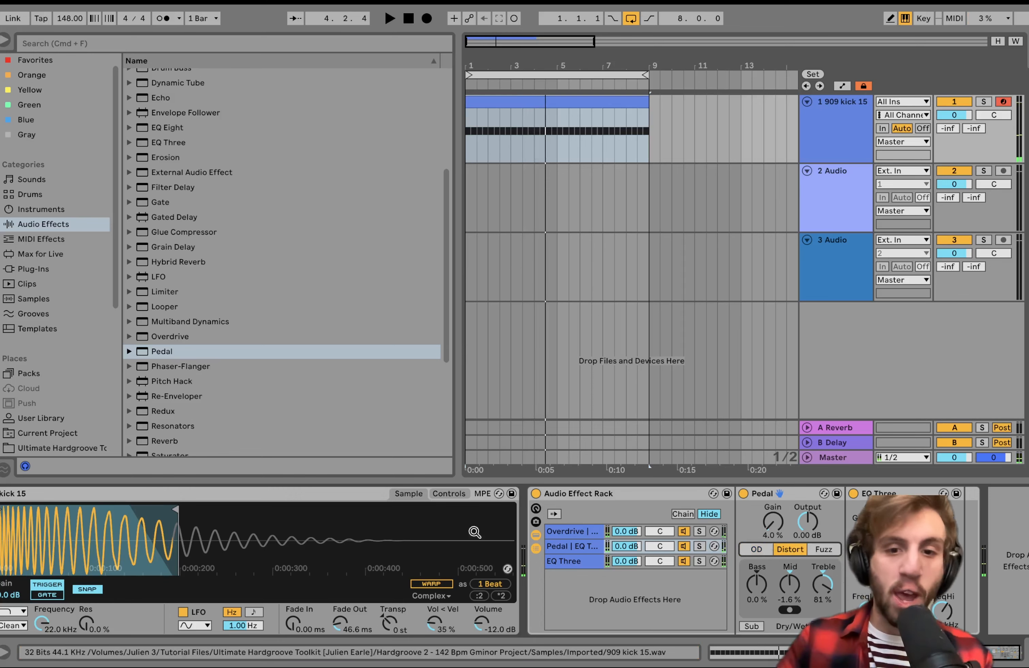
- Bypass and fold the rack, adding an Overdrive after it with Dry/Wet at 0% and its filter at 4.10 kHz, bandwidth 3.51
{"action": "left_click", "coordinate": [536, 493]}
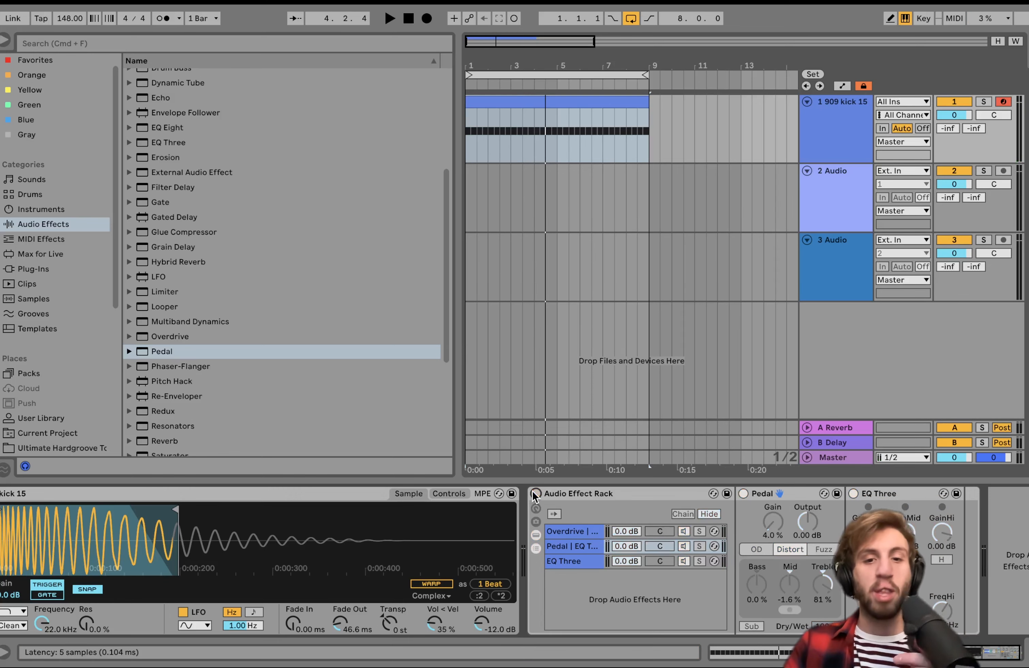
{"action": "double_click", "coordinate": [583, 493]}
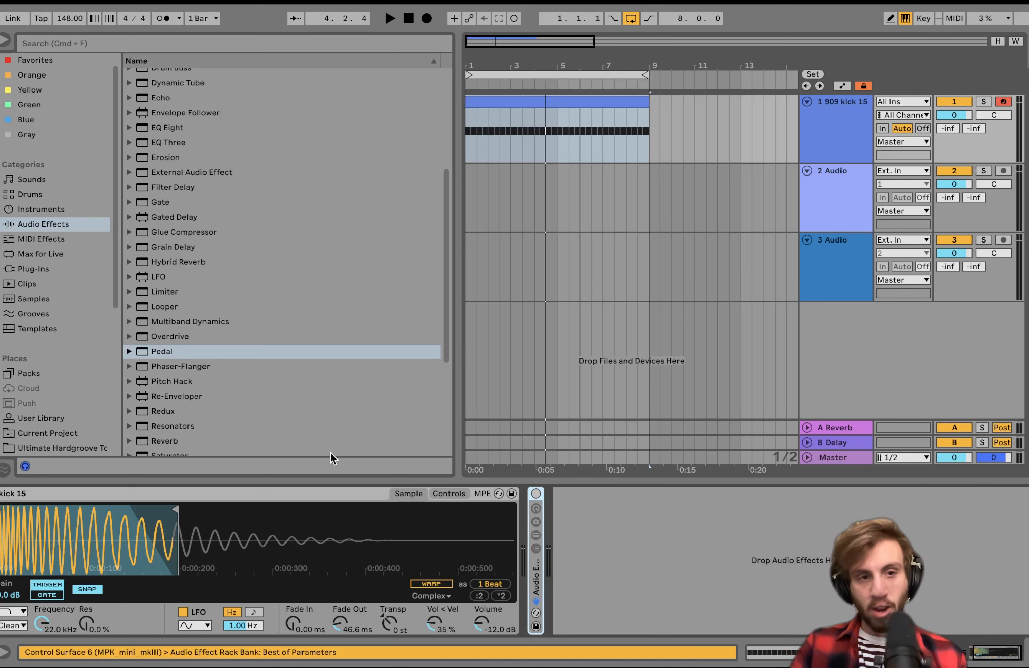
{"action": "double_click", "coordinate": [182, 337]}
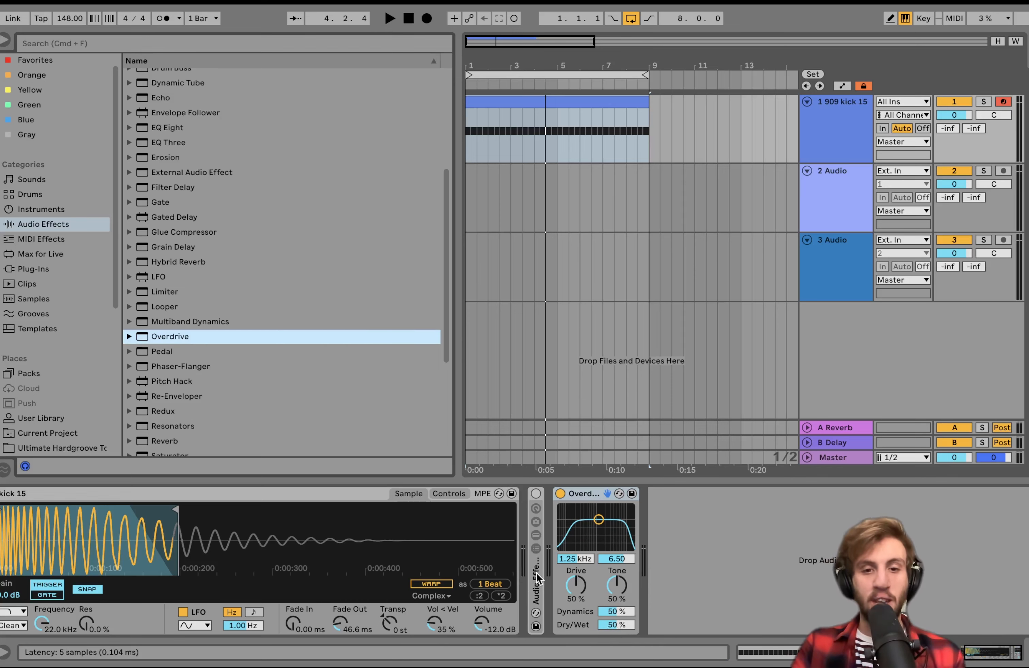
{"action": "left_click_drag", "start_coordinate": [616, 626], "coordinate": [615, 664]}
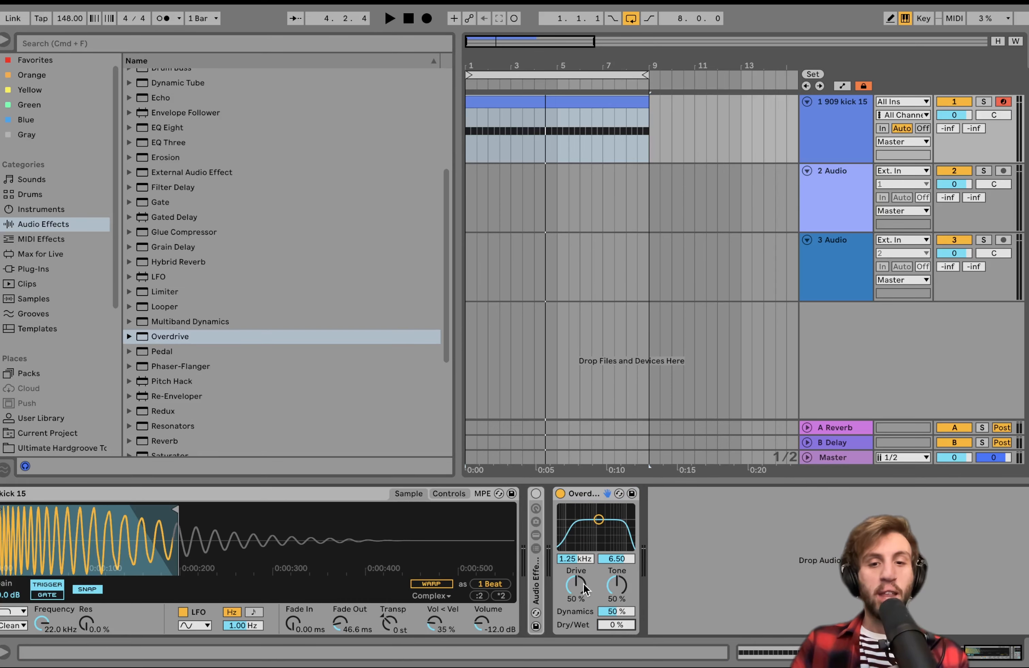
{"action": "left_click", "coordinate": [610, 629]}
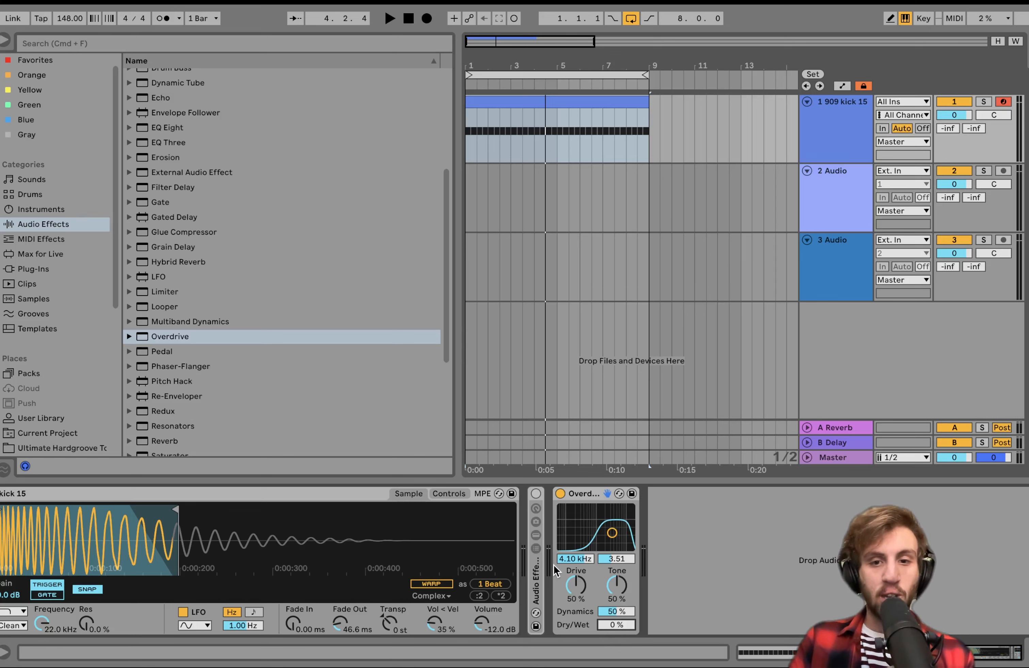
- Audition the standalone Overdrive on the whole kick, setting the sample's Transpose to +1 st and the Overdrive's Dry/Wet to 20%
{"action": "key", "text": "space"}
{"action": "mouse_move", "coordinate": [622, 625]}
{"action": "left_mouse_down"}
{"action": "mouse_move", "coordinate": [622, 612]}
{"action": "mouse_move", "coordinate": [621, 626]}
{"action": "left_mouse_up"}
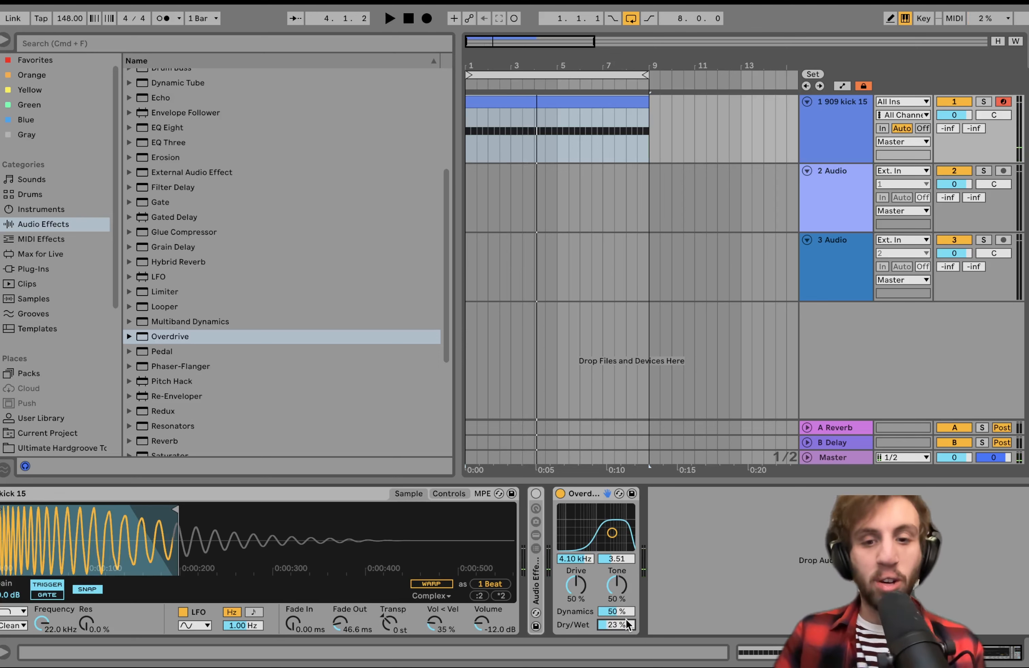
{"action": "key", "text": "space"}
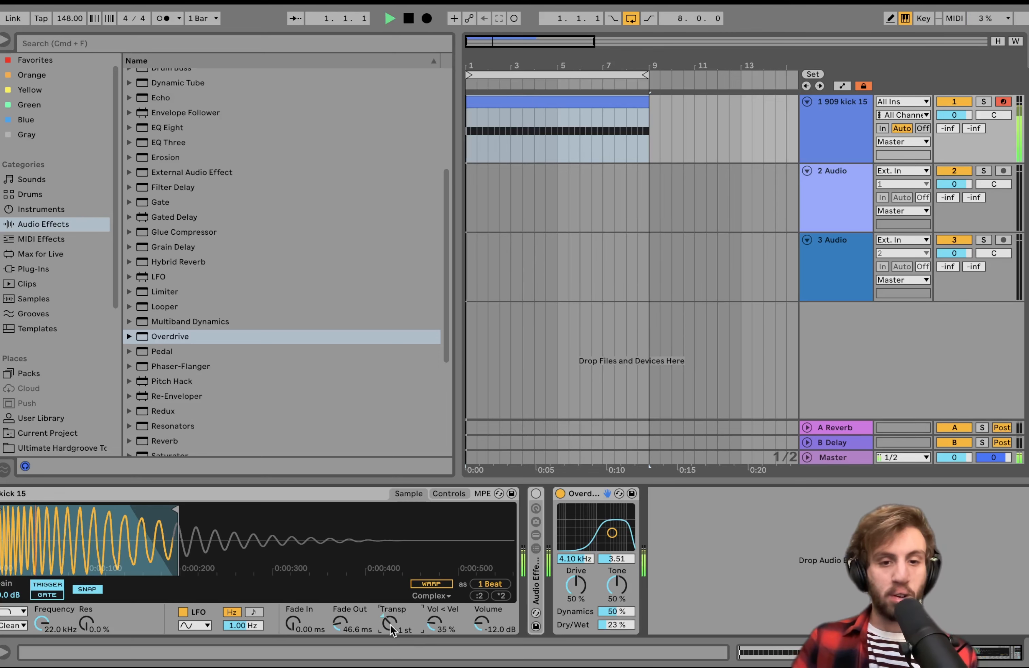
{"action": "key", "text": "space"}
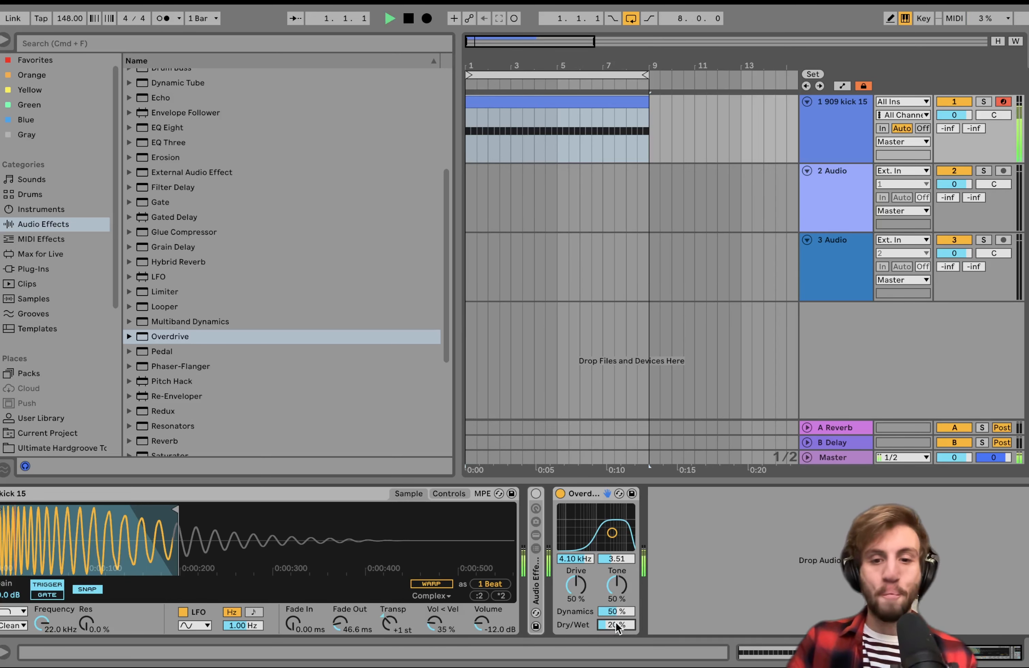
{"action": "key", "text": "space"}
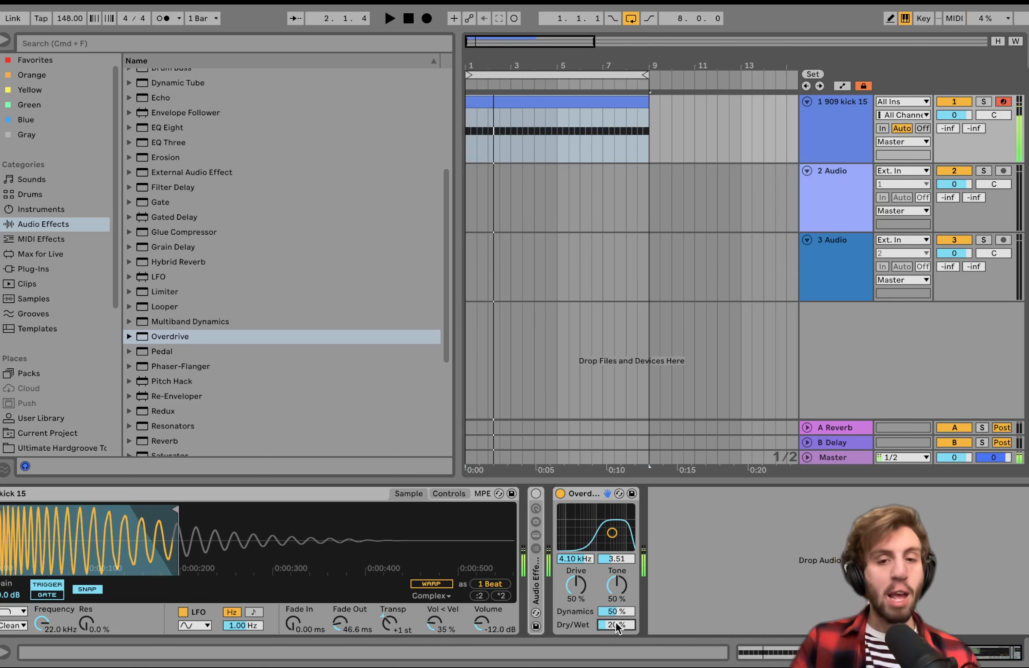
- Play the kick through the re-enabled rack with the standalone Overdrive bypassed, restoring the Overdrive and bypassing the rack after playback
{"action": "left_click", "coordinate": [560, 493]}
{"action": "left_click", "coordinate": [536, 494]}
{"action": "key", "text": "space"}
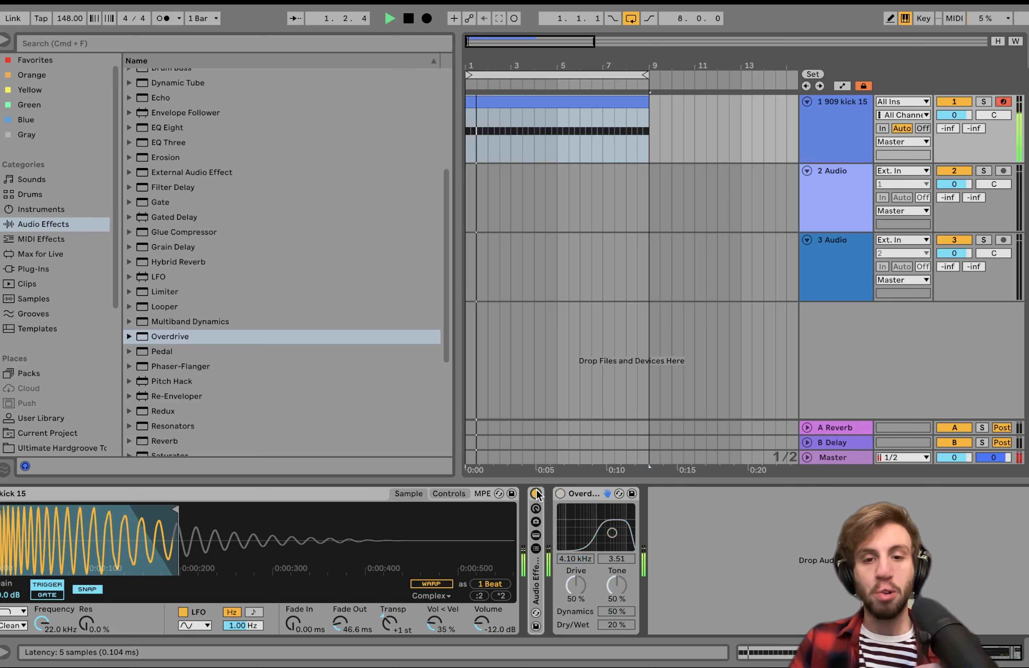
{"action": "double_click", "coordinate": [537, 579]}
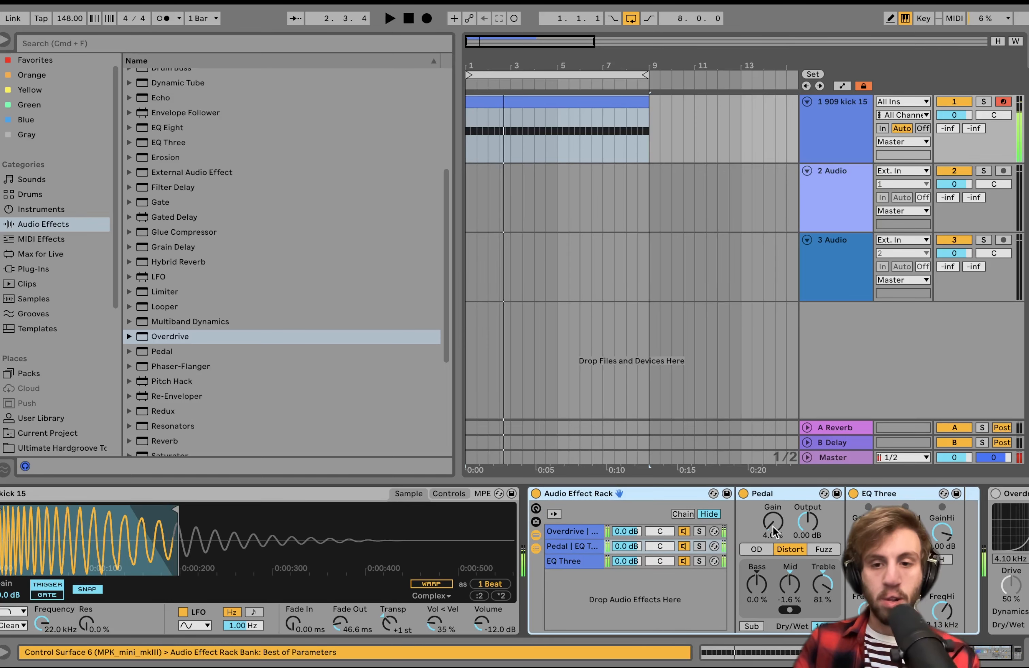
{"action": "double_click", "coordinate": [602, 495]}
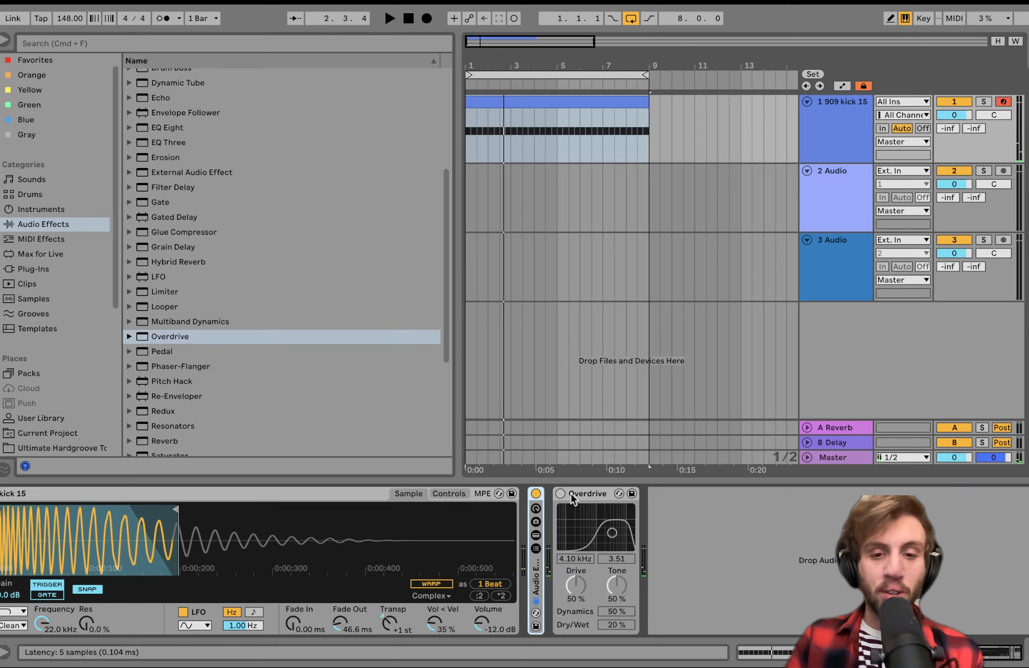
{"action": "left_click", "coordinate": [561, 493]}
{"action": "left_click", "coordinate": [536, 494]}
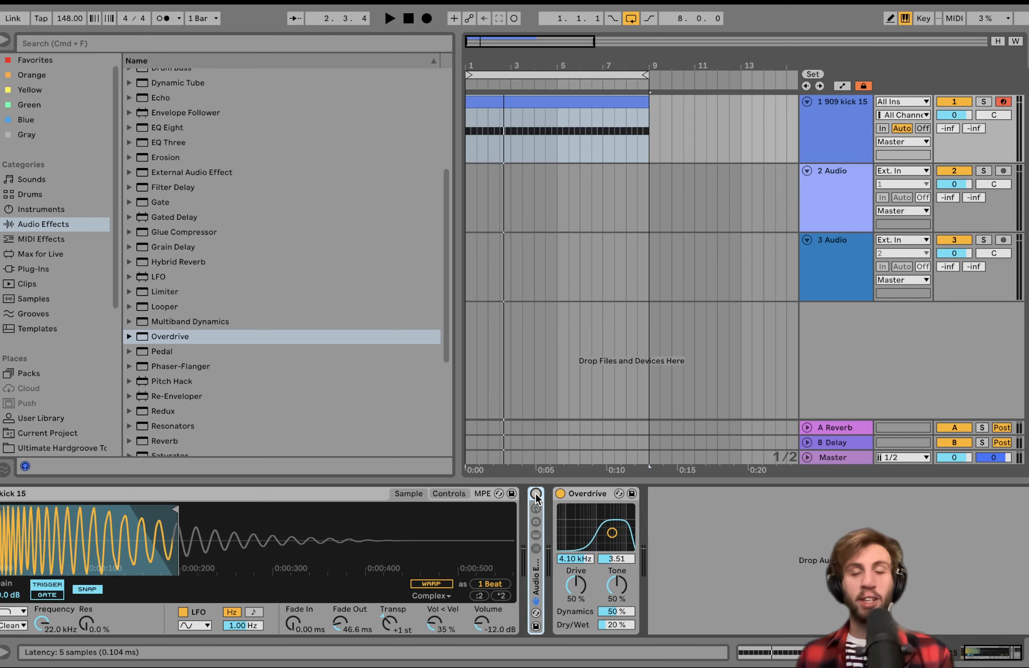
- Browse the Ultimate Hardgroove Toolkit folder, collapsing Hardgroove 1 - 144 Bpm Cminor and briefly expanding its Project folder
{"action": "left_click", "coordinate": [65, 447]}
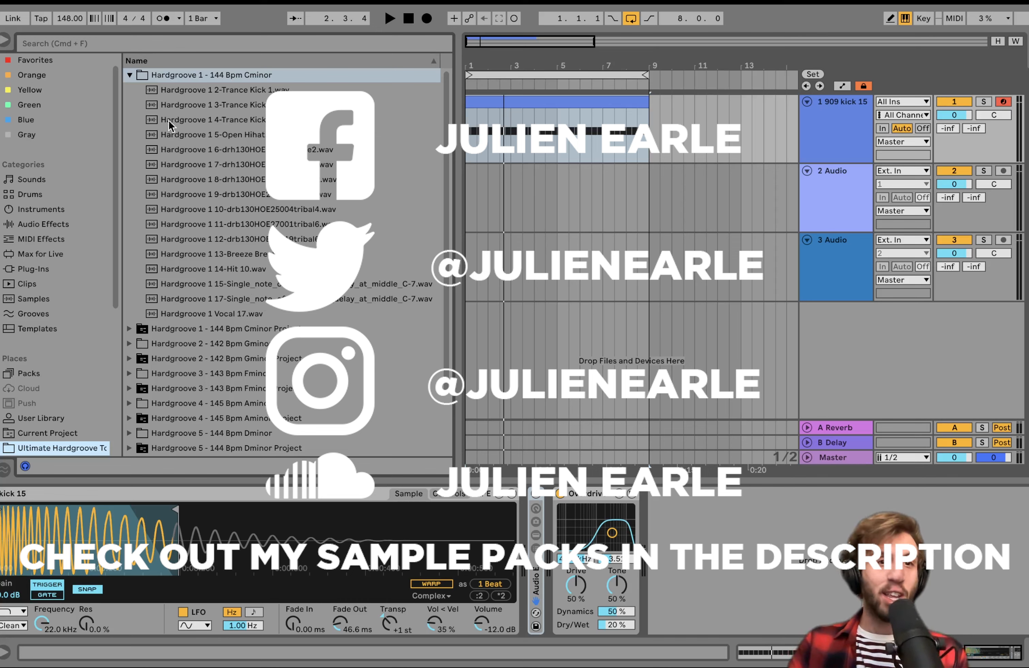
{"action": "left_click", "coordinate": [129, 75]}
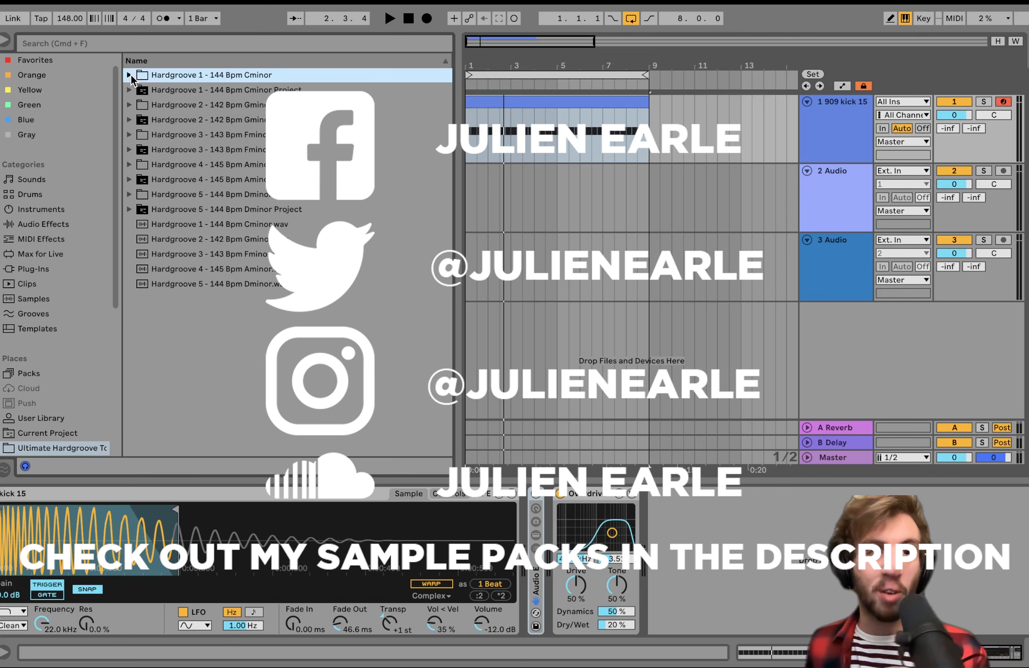
{"action": "left_click", "coordinate": [130, 90]}
{"action": "left_click", "coordinate": [130, 91]}
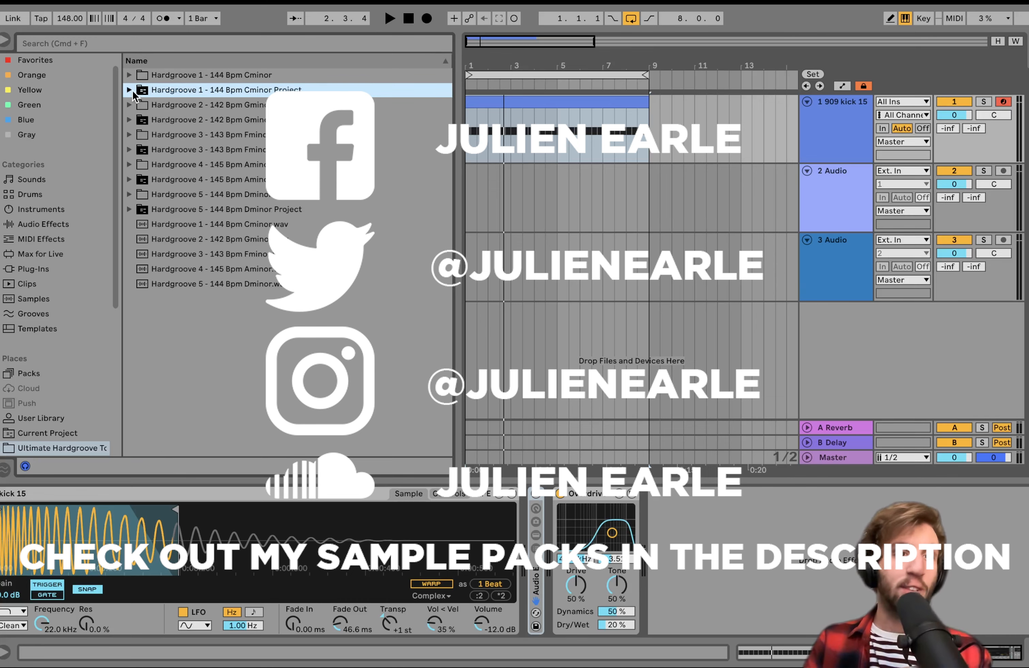